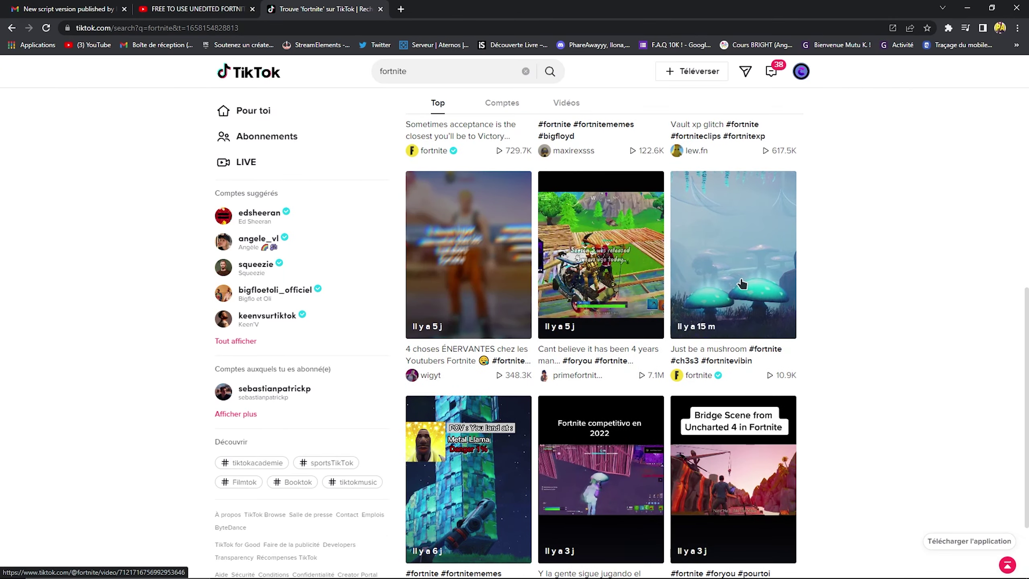
# Review the Fortnite videos on TikTok and the YouTube search phrase "fortnite gameplay for montage free" for finding free clips
pyautogui.scroll(10, 742, 284)
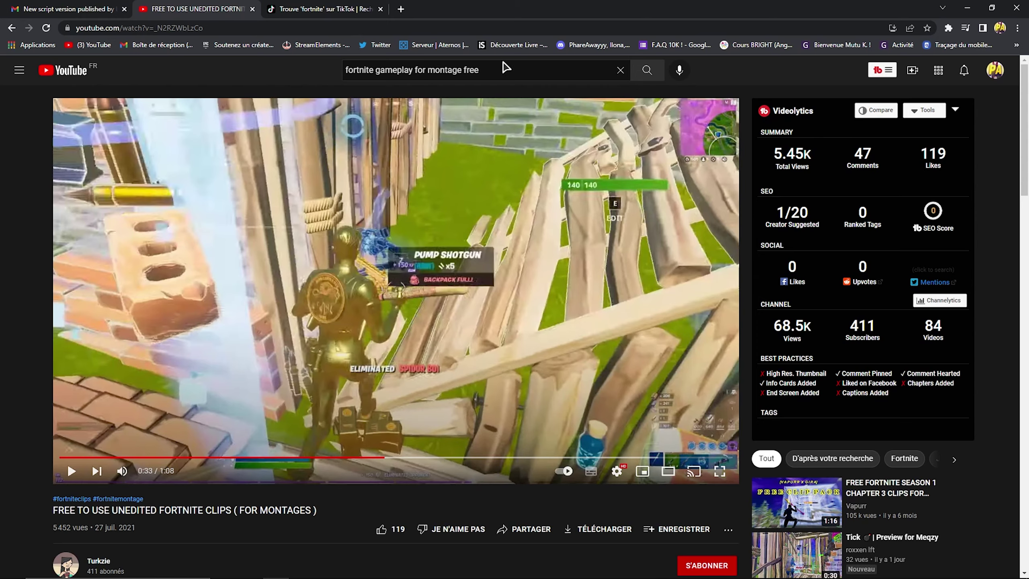
pyautogui.moveTo(505, 67); pyautogui.dragTo(320, 61)
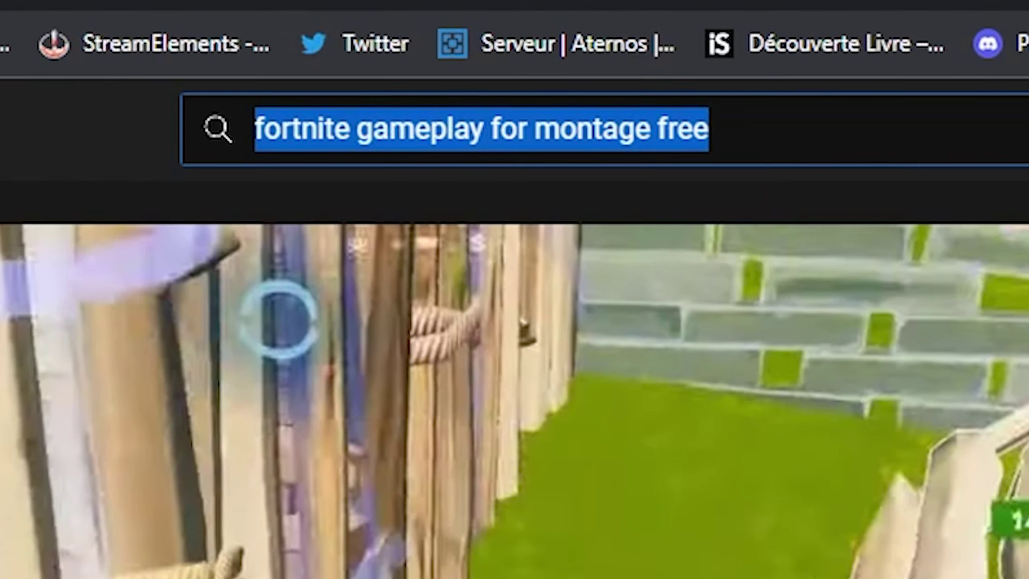
pyautogui.click(493, 84)
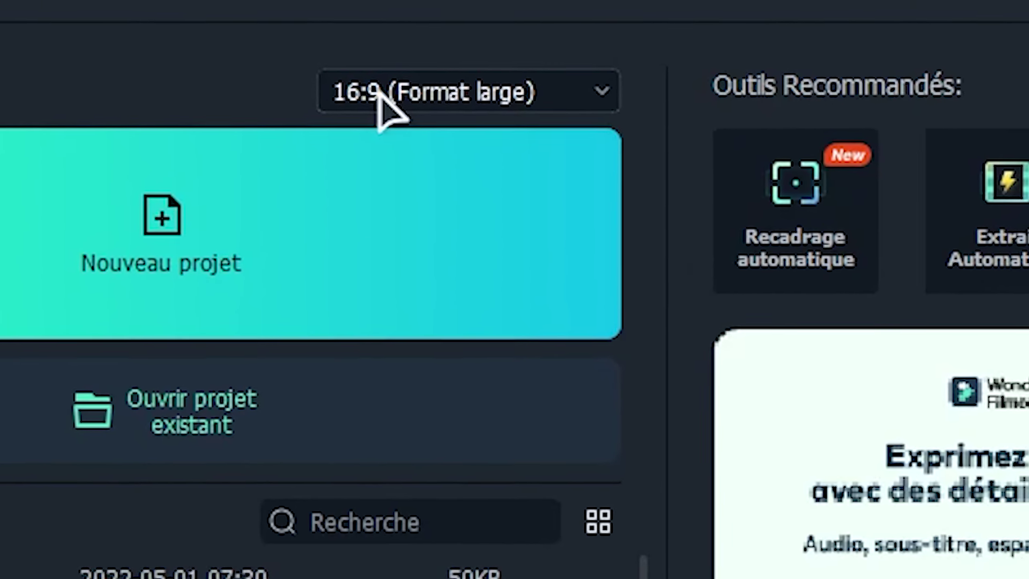
# Create a new Wondershare Filmora project with the 9:16 (Portrait) aspect ratio
pyautogui.click(479, 164)
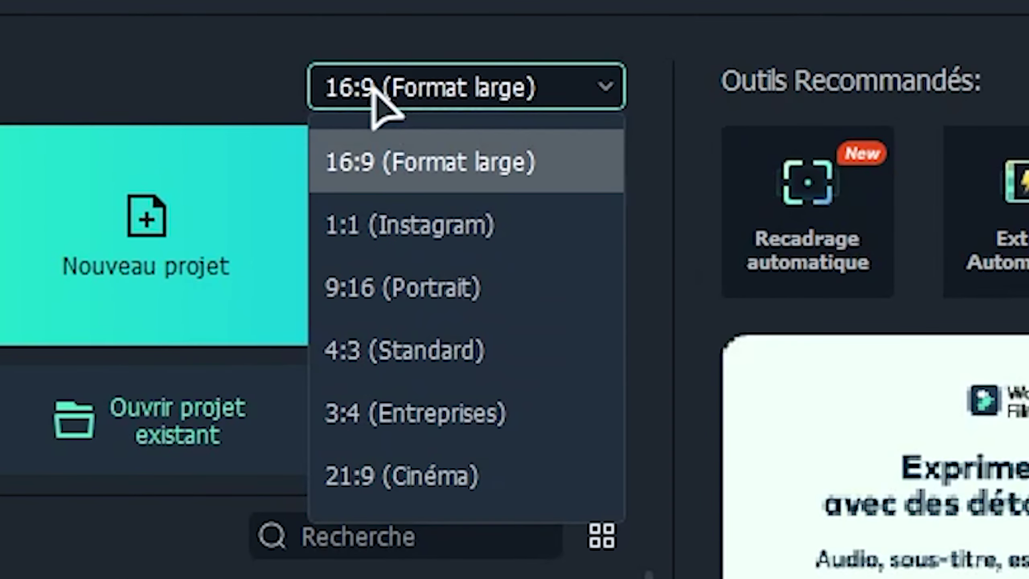
pyautogui.click(517, 285)
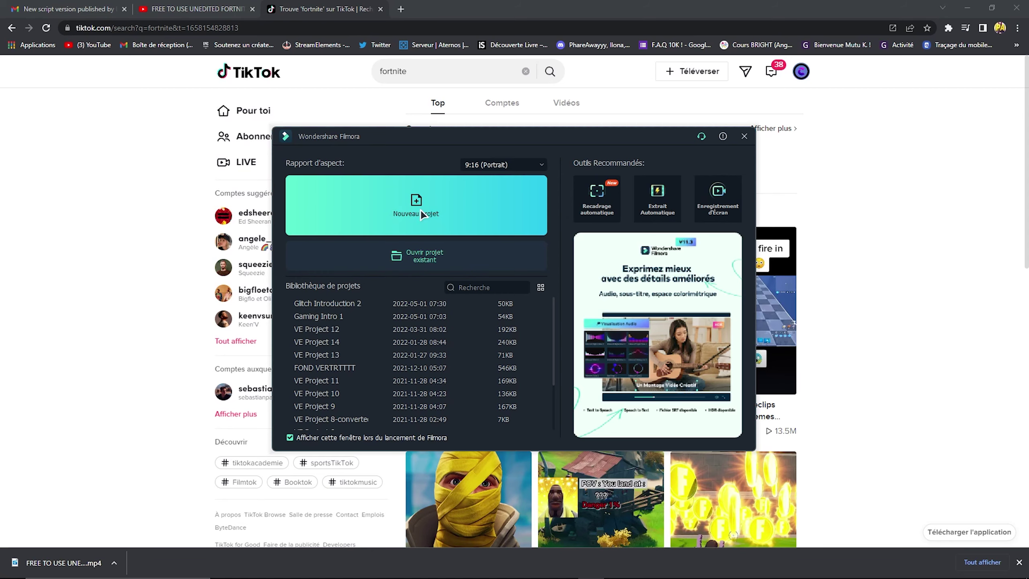
pyautogui.click(185, 257)
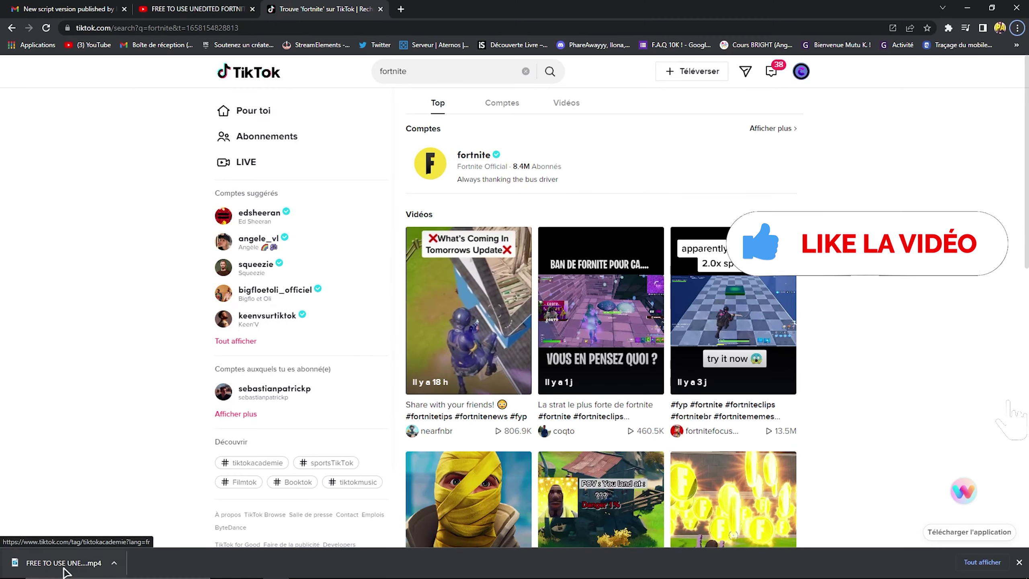
# Place the downloaded "FREE TO USE UNEDITED FORTNITE CLIPS" video on the timeline, keeping the project settings of 1080 x 1920 25fps
pyautogui.moveTo(63, 563); pyautogui.dragTo(62, 430)
pyautogui.hotkey('alt', 'Tab')
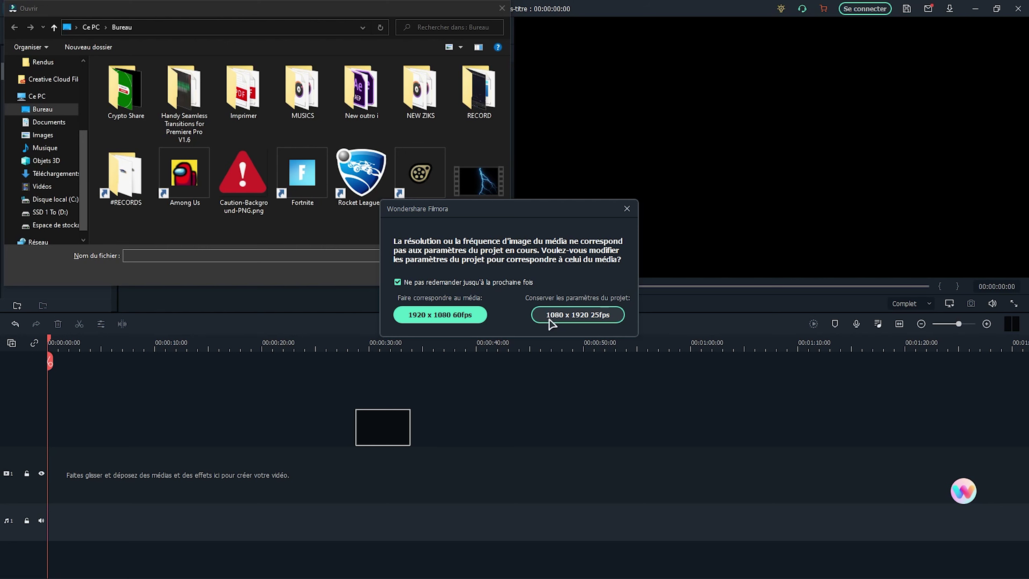
pyautogui.click(579, 316)
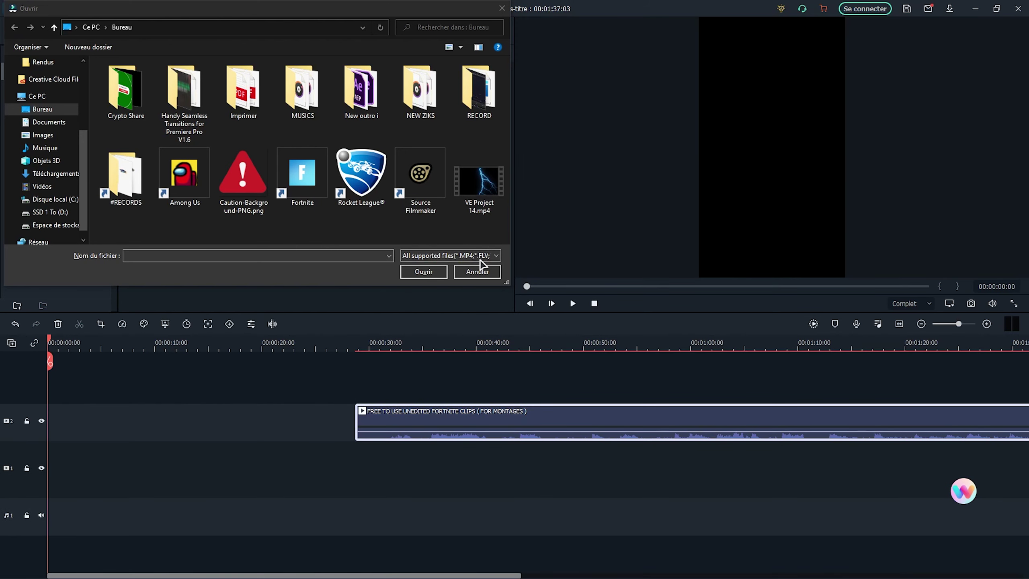
pyautogui.click(476, 269)
# Enlarge and reposition the Fortnite clip in the preview so it fills the full height of the portrait frame
pyautogui.moveTo(55, 343); pyautogui.dragTo(222, 342)
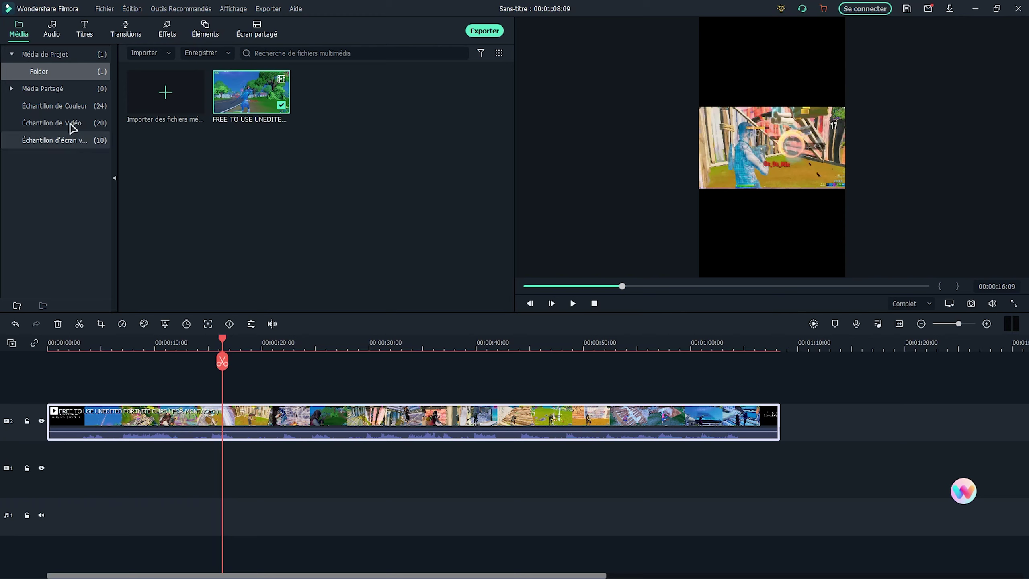
pyautogui.doubleClick(741, 171)
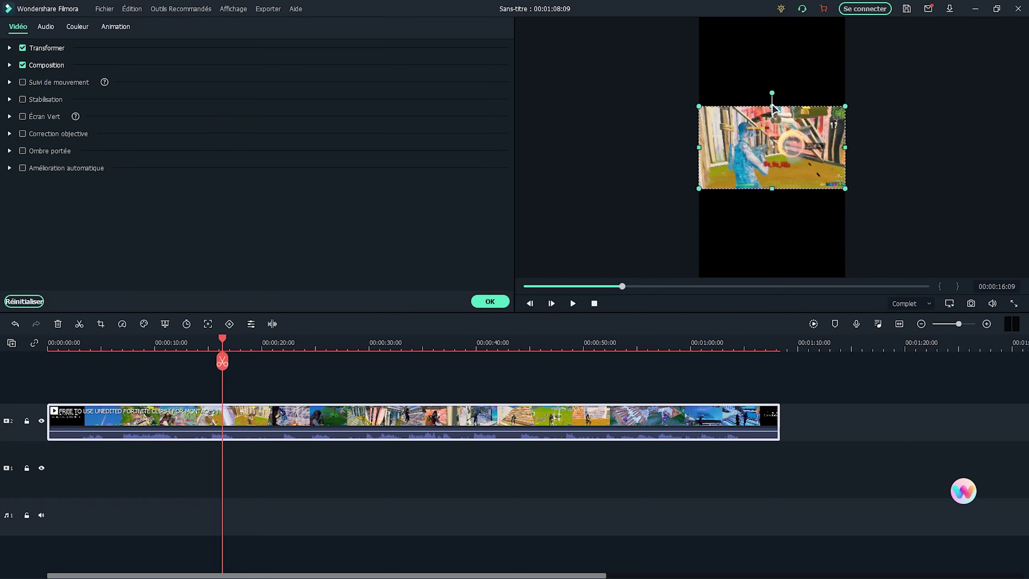
pyautogui.moveTo(699, 106); pyautogui.dragTo(542, 17)
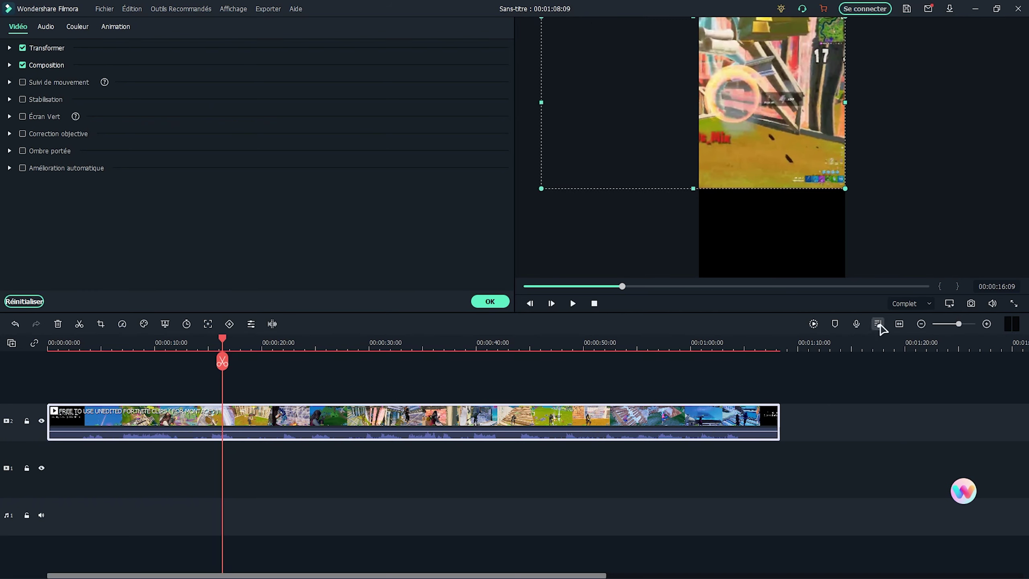
pyautogui.moveTo(845, 188); pyautogui.dragTo(921, 273)
pyautogui.moveTo(800, 124); pyautogui.dragTo(809, 133)
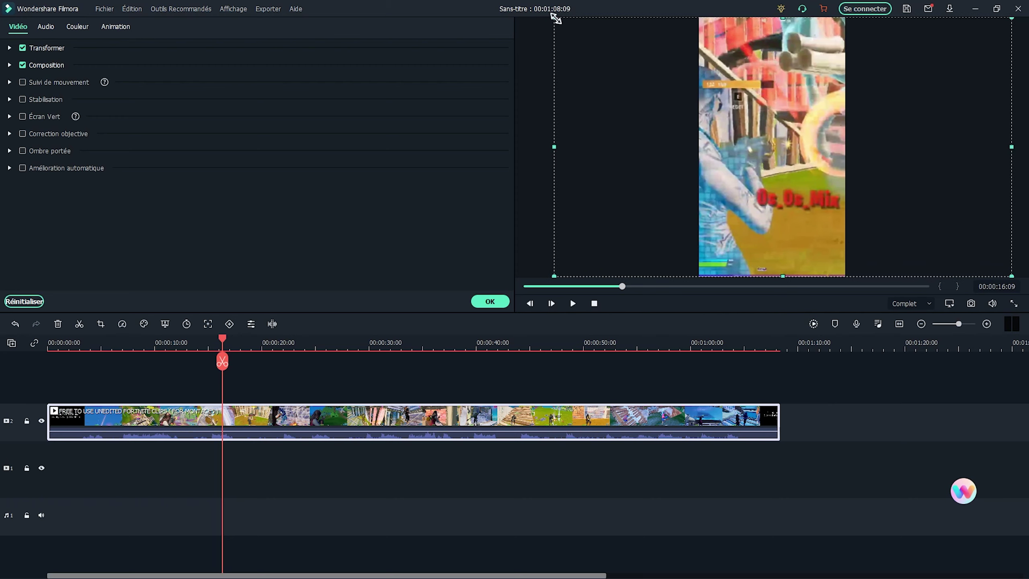
# Split the Fortnite clip at about 12 seconds and delete the part before the cut
pyautogui.moveTo(623, 286); pyautogui.dragTo(605, 280)
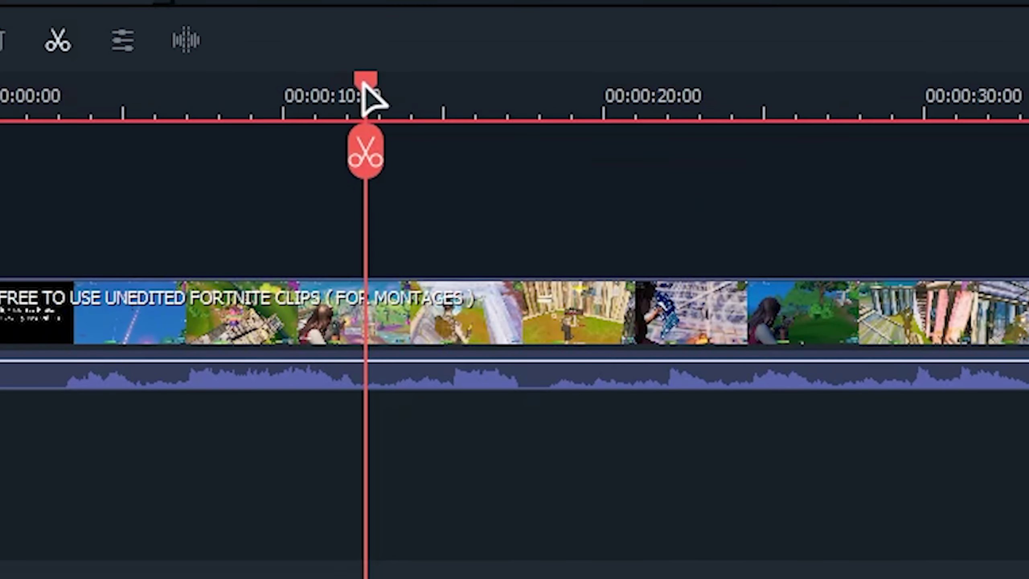
pyautogui.click(391, 324)
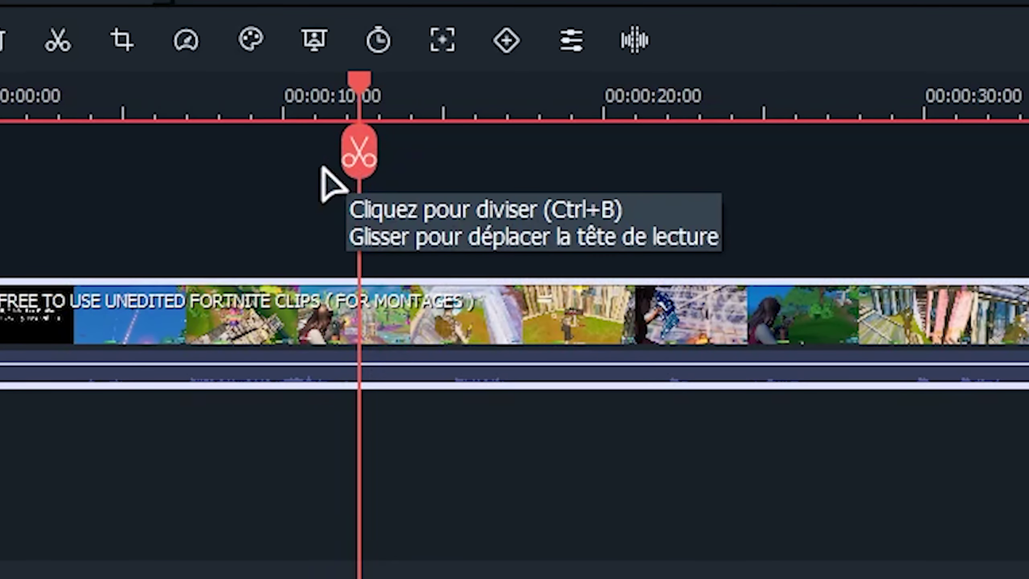
pyautogui.click(355, 164)
pyautogui.click(288, 322)
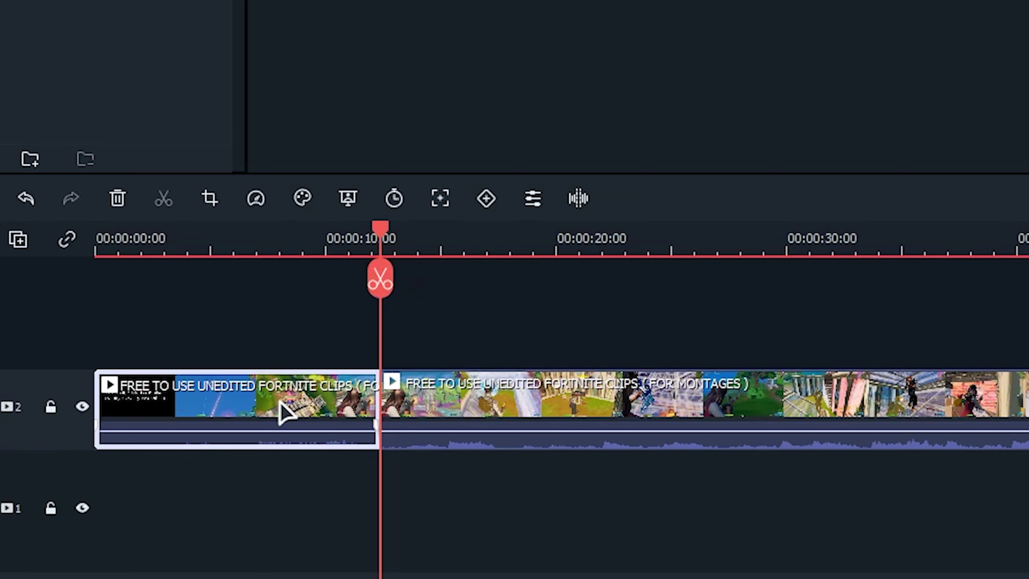
pyautogui.press('Delete')
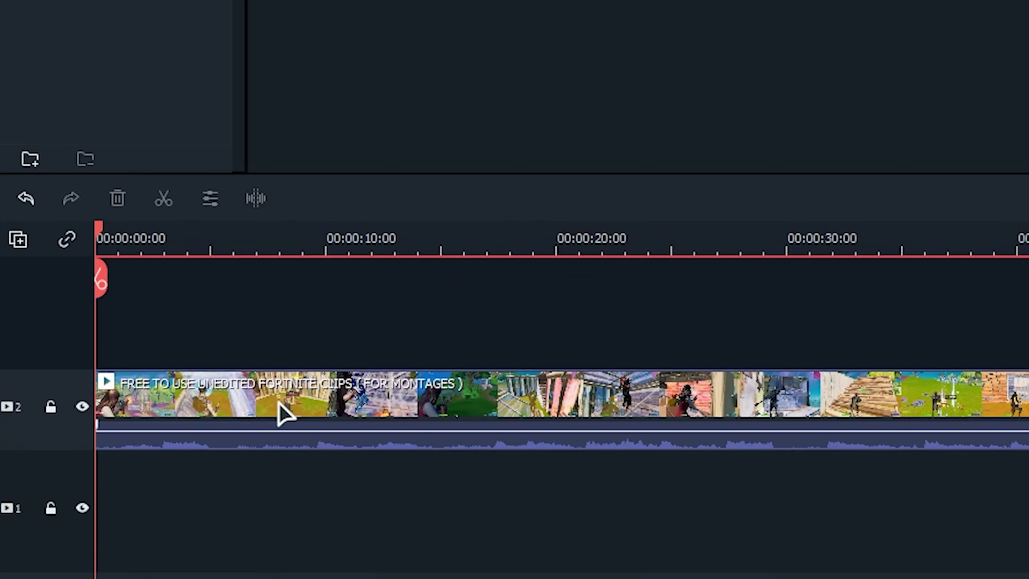
# Split the remaining Fortnite clip at 00:00:11:14 and delete everything after the cut
pyautogui.moveTo(100, 240); pyautogui.dragTo(244, 243)
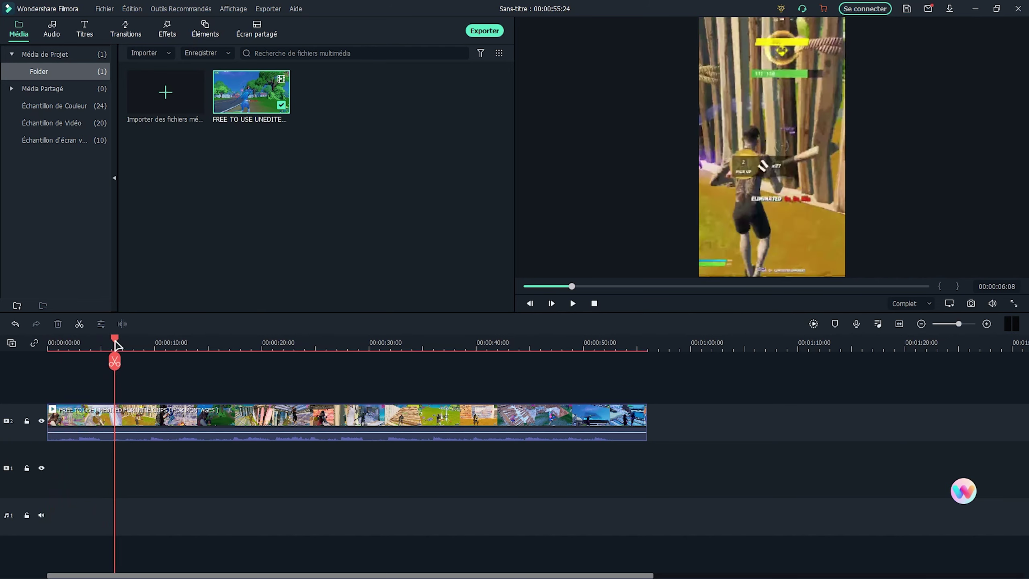
pyautogui.moveTo(116, 344)
pyautogui.mouseDown()
pyautogui.moveTo(104, 343)
pyautogui.moveTo(116, 343)
pyautogui.mouseUp()
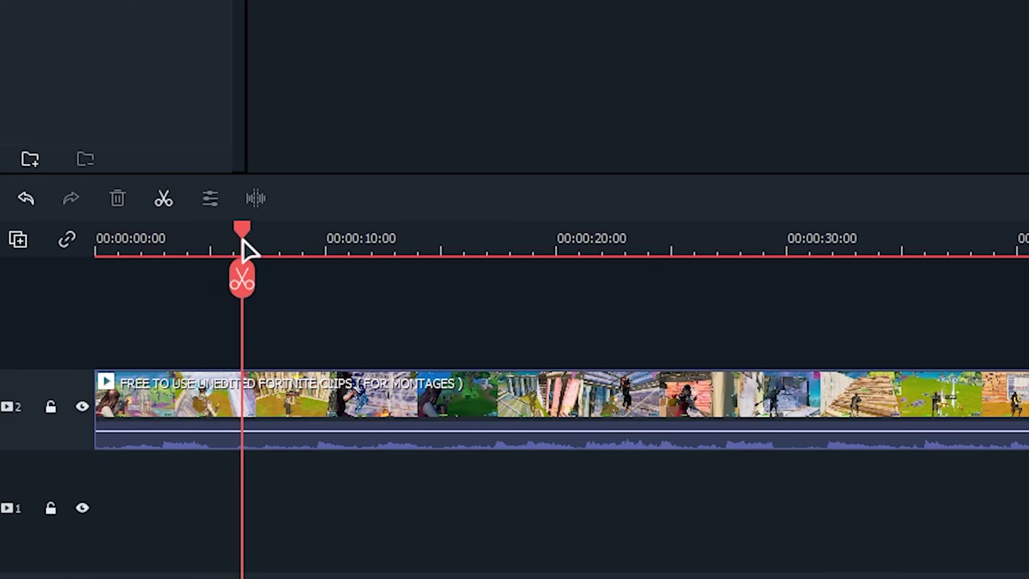
pyautogui.moveTo(243, 240); pyautogui.dragTo(354, 259)
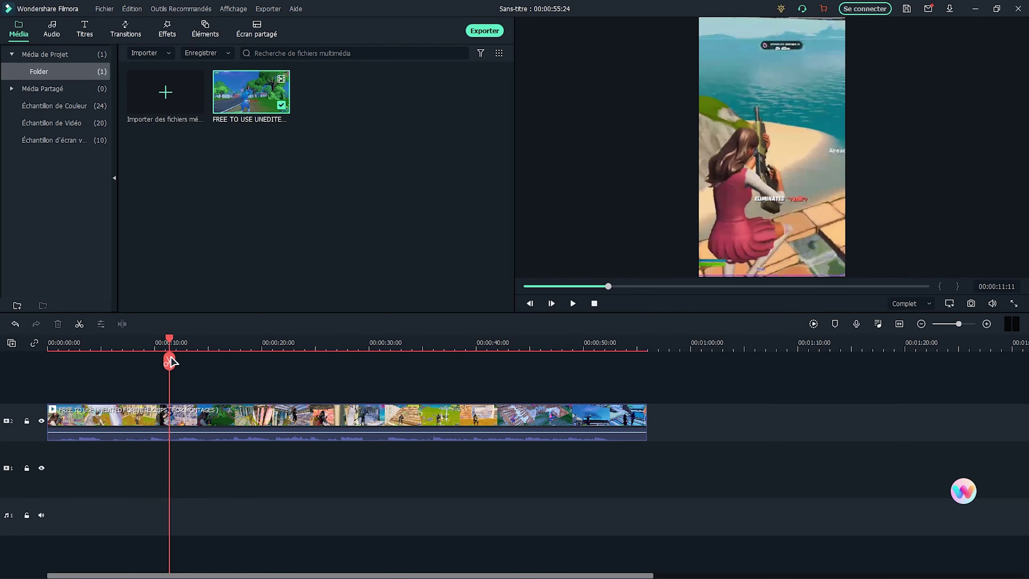
pyautogui.moveTo(170, 361); pyautogui.dragTo(170, 361)
pyautogui.click(170, 360)
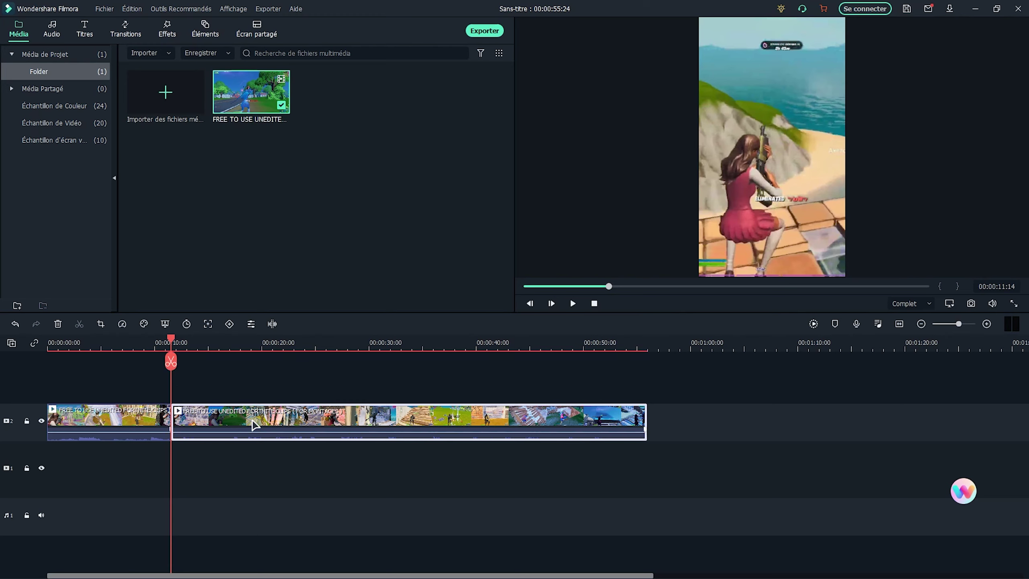
pyautogui.press('Delete')
pyautogui.moveTo(55, 350); pyautogui.dragTo(172, 354)
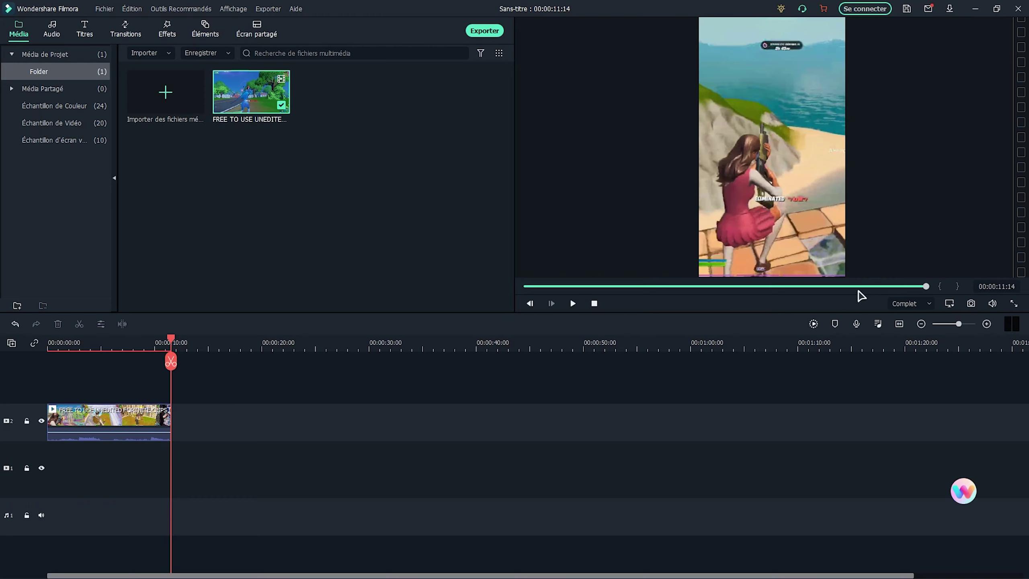
# Return the playhead to the start and look through the recommended tracks in the built-in audio library
pyautogui.press('Home')
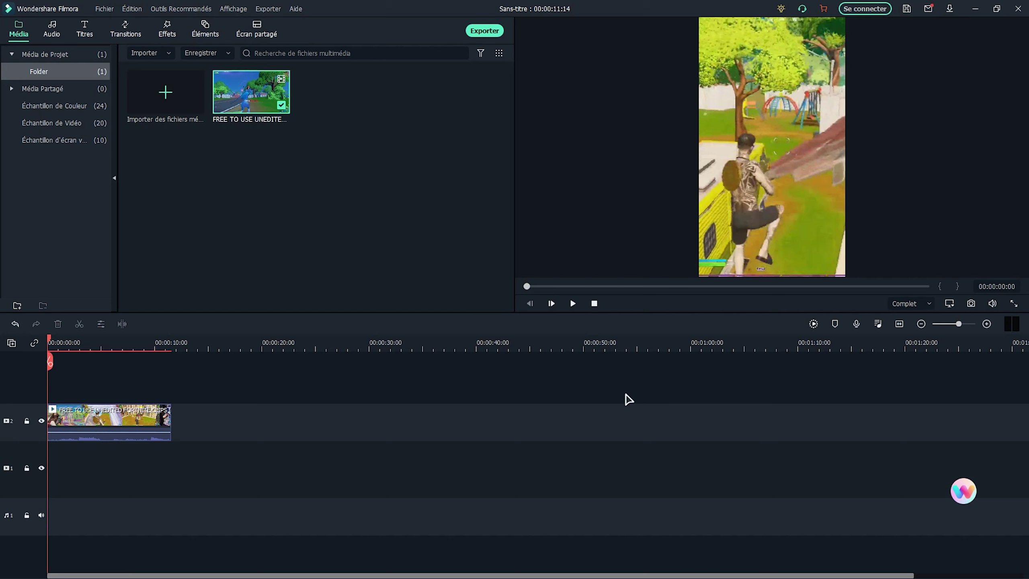
pyautogui.click(52, 31)
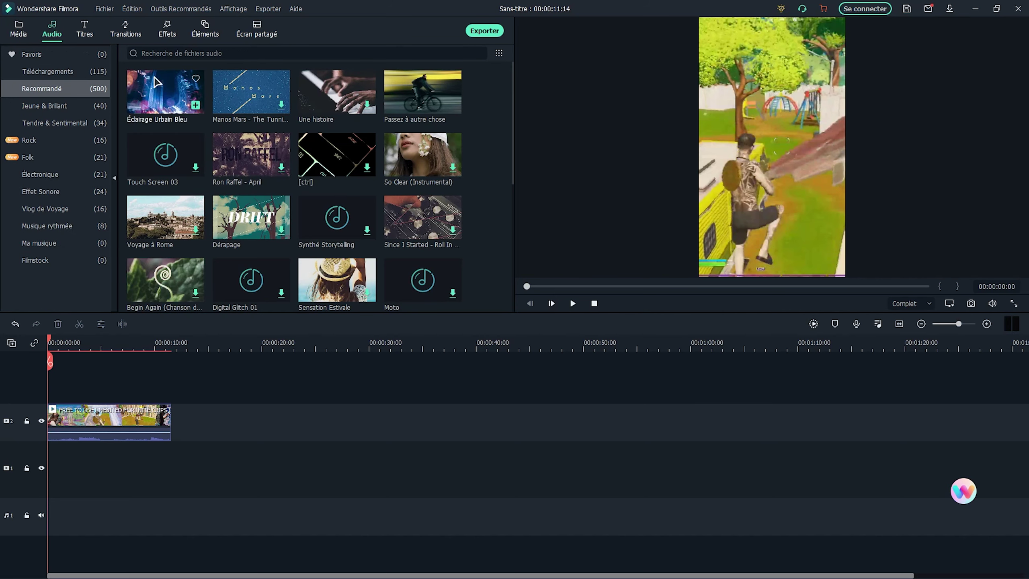
pyautogui.hotkey('alt', '1')
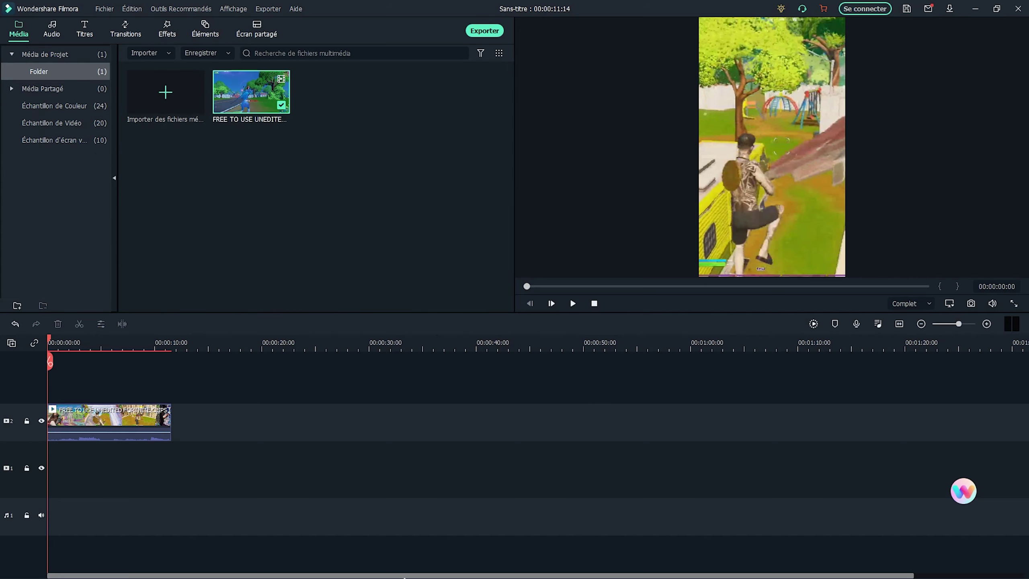
# Switch to TikTok in the browser, open the "What's Coming In Tomorrows Update" video, and copy its song title
pyautogui.hotkey('alt', 'Tab')
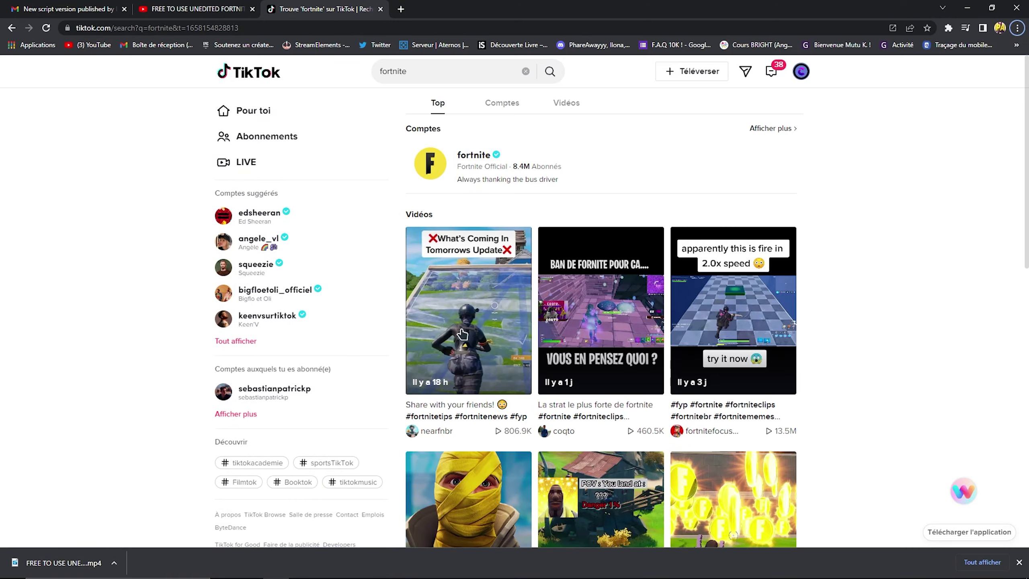
pyautogui.click(469, 310)
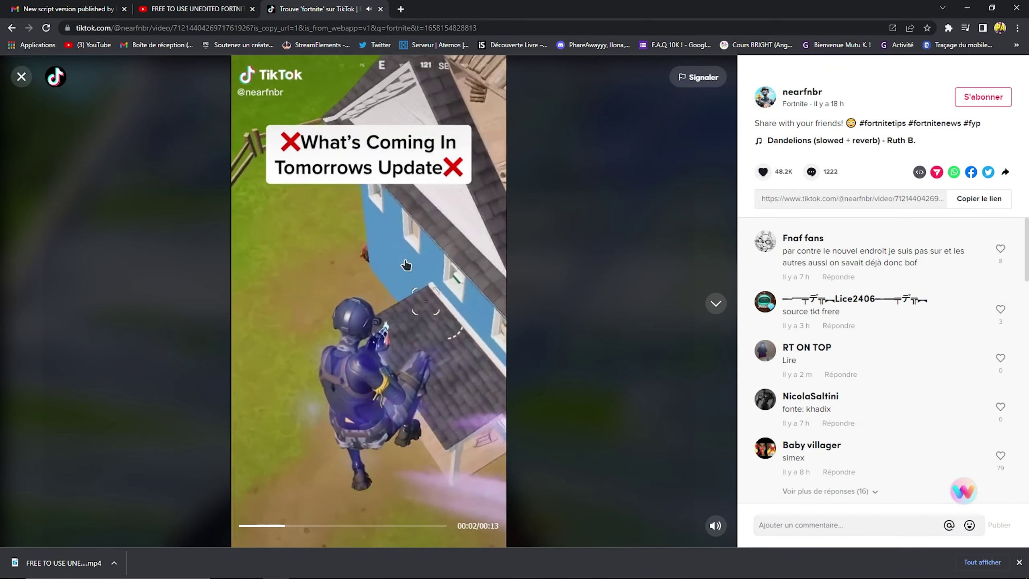
pyautogui.click(444, 280)
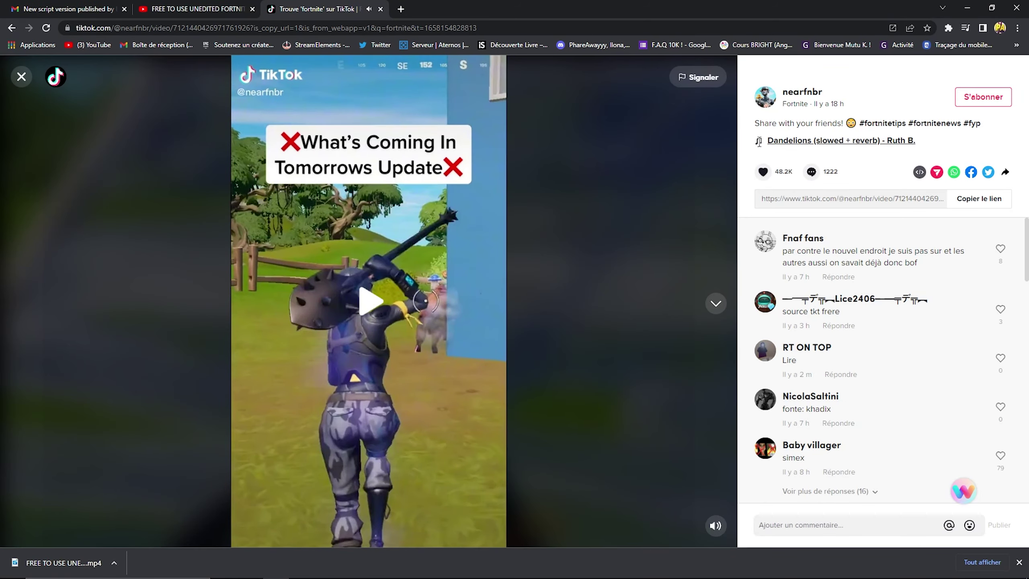
pyautogui.moveTo(767, 140); pyautogui.dragTo(918, 145)
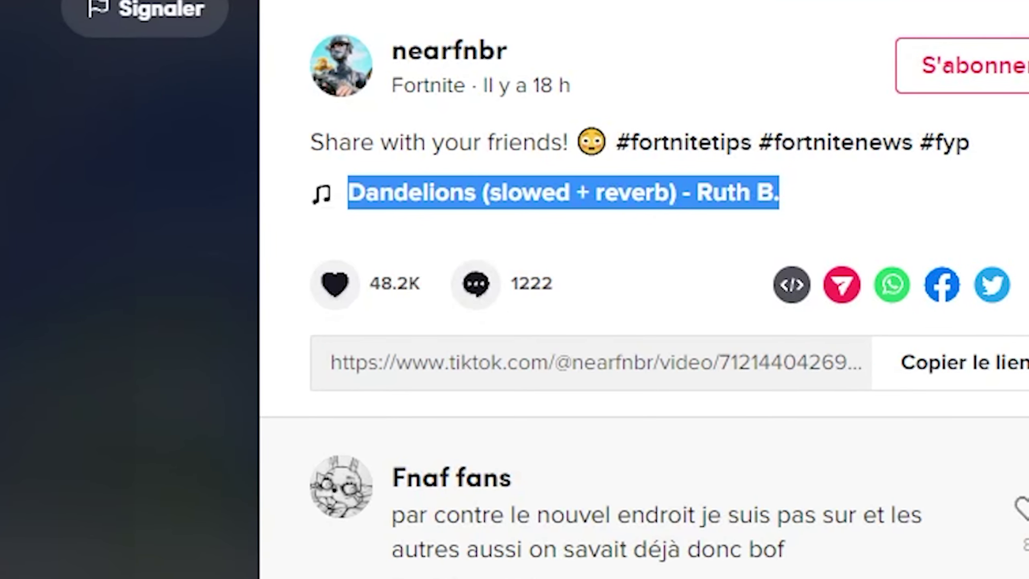
pyautogui.hotkey('ctrl', 'c')
# Search YouTube for the copied song title "Dandelions (slowed + reverb) - Ruth B."
pyautogui.hotkey('ctrl', 'shift', 'Tab')
pyautogui.click(482, 70)
pyautogui.hotkey('ctrl', 'v')
pyautogui.press('Return')
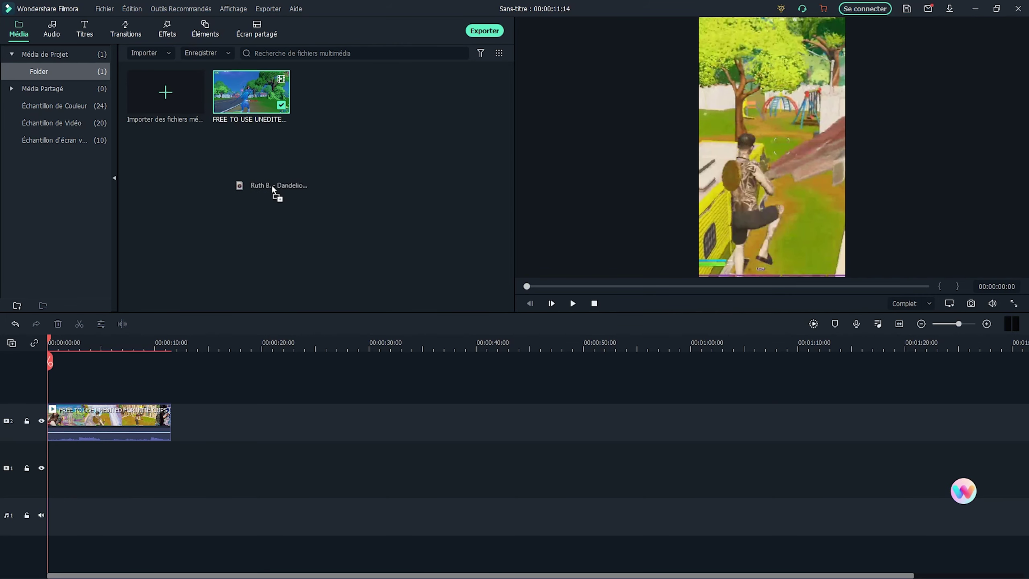
# Import the downloaded Ruth B. - Dandelions song into Filmora and mark an excerpt ending at 00:01:19:24 in the preview
pyautogui.moveTo(272, 184); pyautogui.dragTo(272, 189)
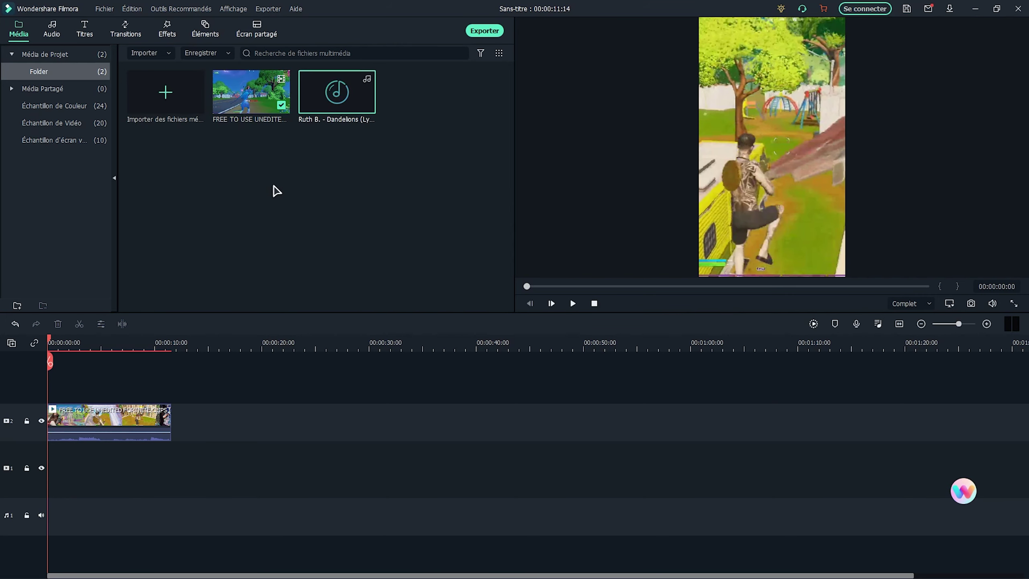
pyautogui.doubleClick(343, 98)
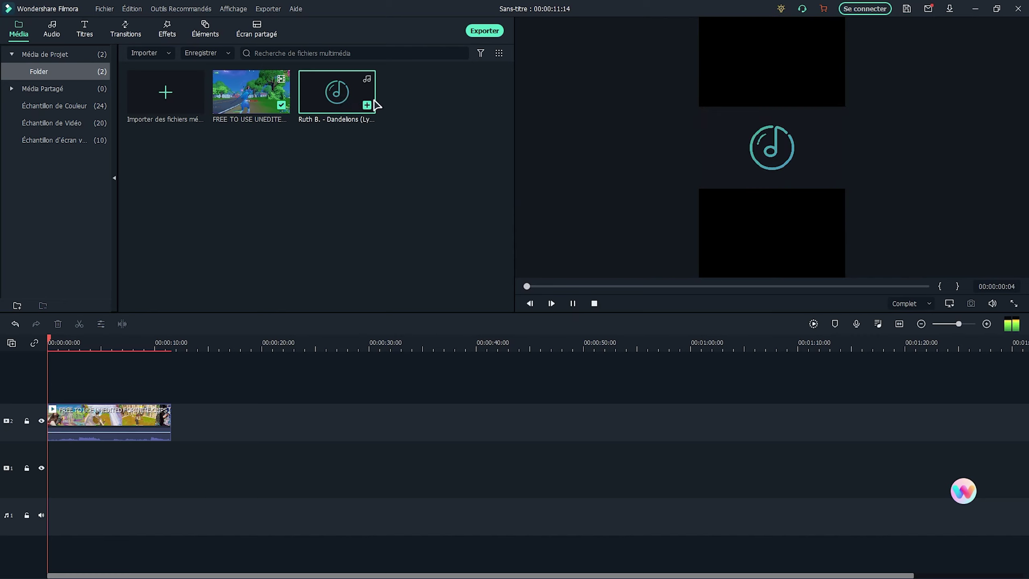
pyautogui.moveTo(528, 286); pyautogui.dragTo(646, 287)
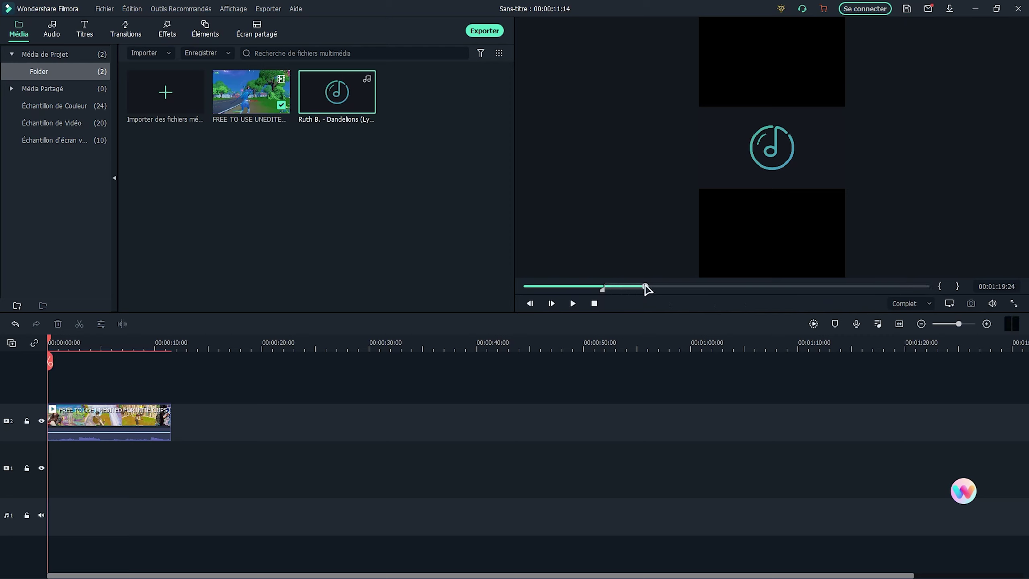
# Place the Dandelions excerpt at the start of the audio track and shorten its end to match the Fortnite clip
pyautogui.moveTo(340, 88); pyautogui.dragTo(81, 496)
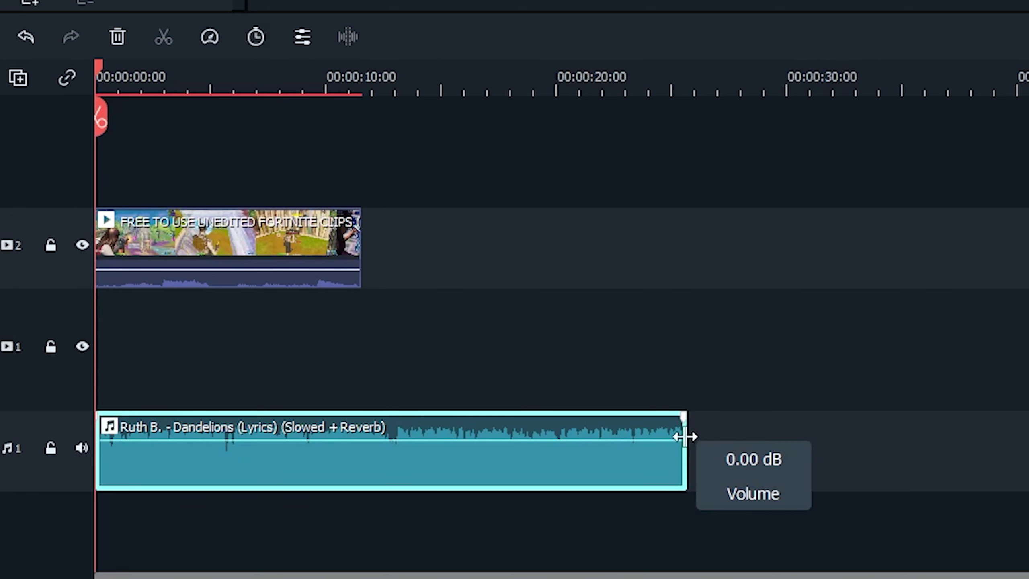
pyautogui.moveTo(320, 511); pyautogui.dragTo(317, 510)
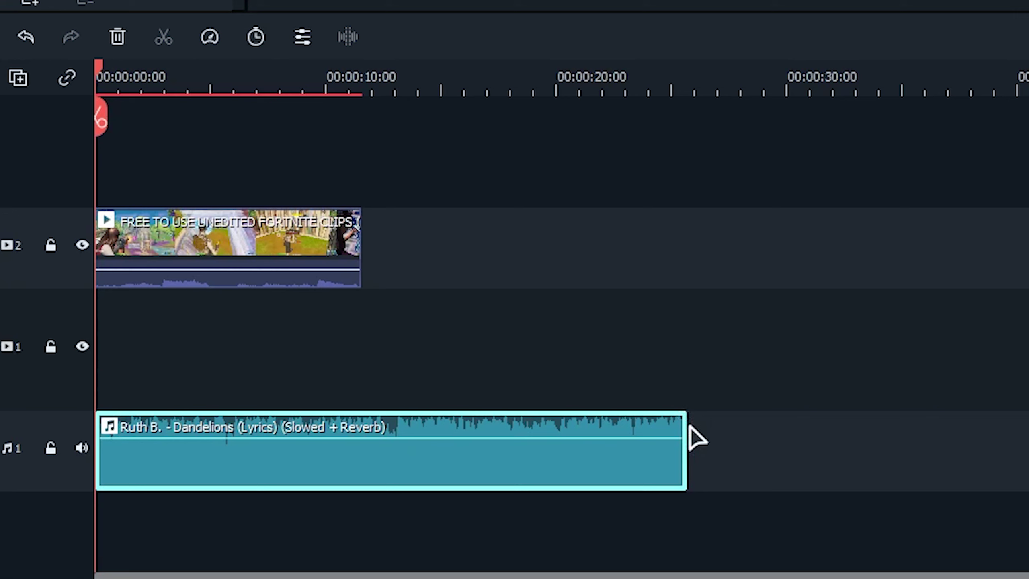
pyautogui.moveTo(688, 463); pyautogui.dragTo(354, 431)
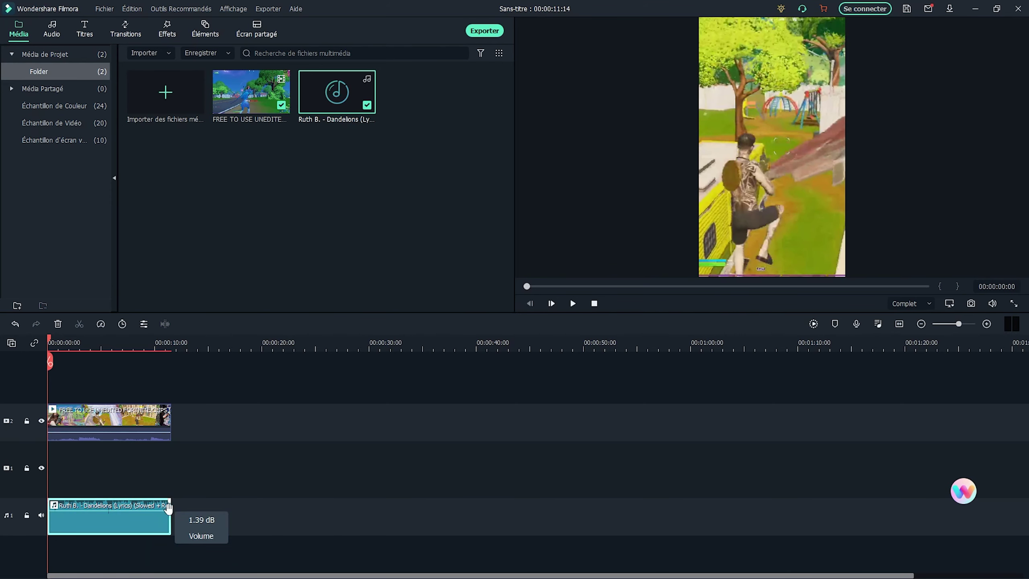
# Cut off the song's beginning up to 00:00:02:14 and move the remaining audio back to the start of the track
pyautogui.click(75, 450)
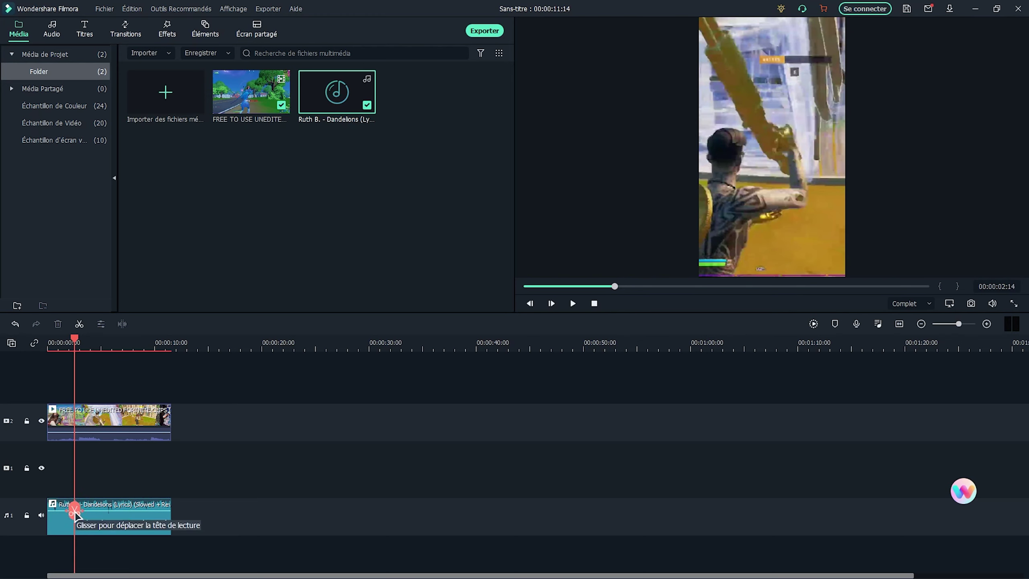
pyautogui.click(53, 511)
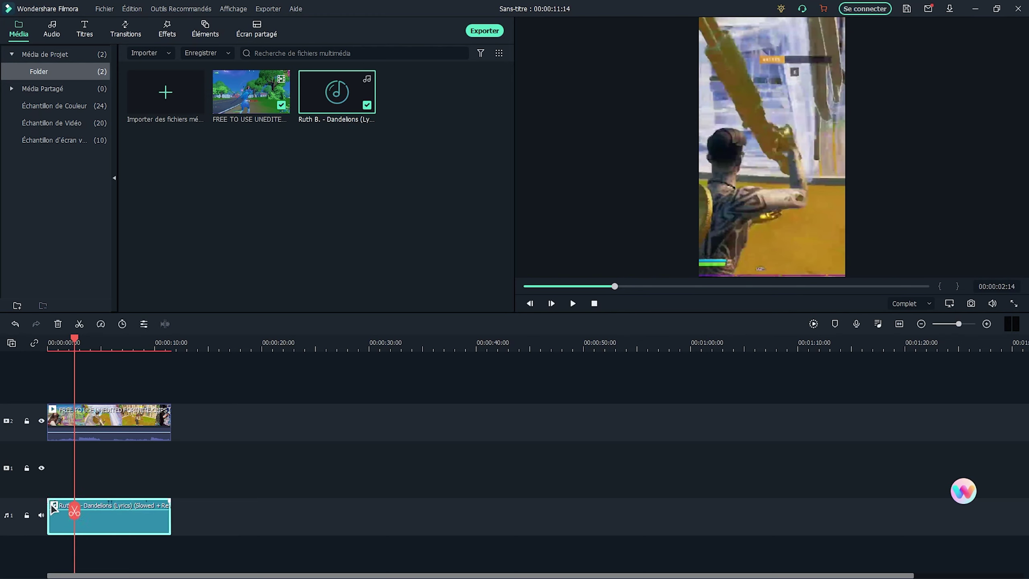
pyautogui.moveTo(45, 505); pyautogui.dragTo(75, 509)
pyautogui.click(67, 338)
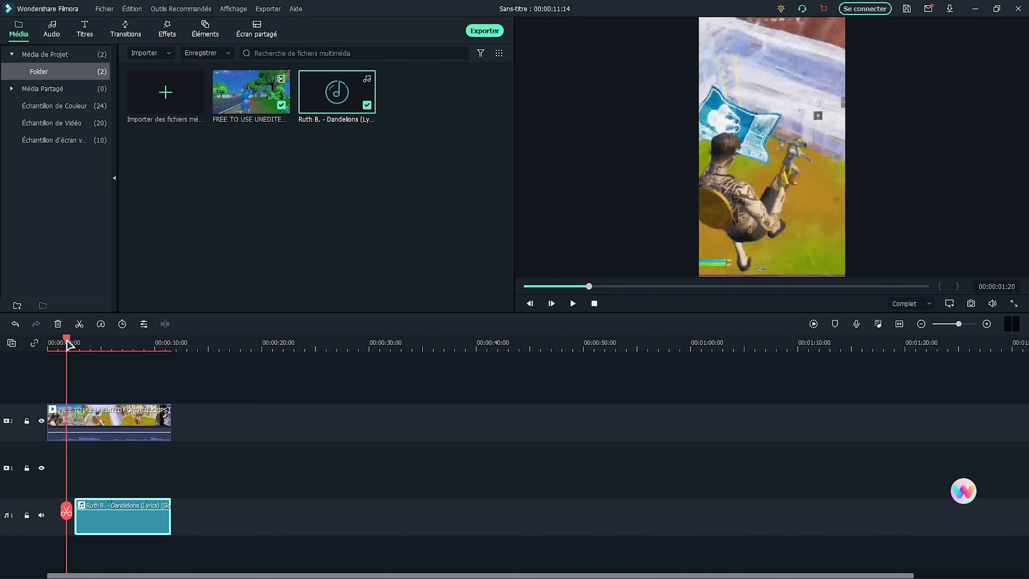
pyautogui.moveTo(68, 344); pyautogui.dragTo(91, 344)
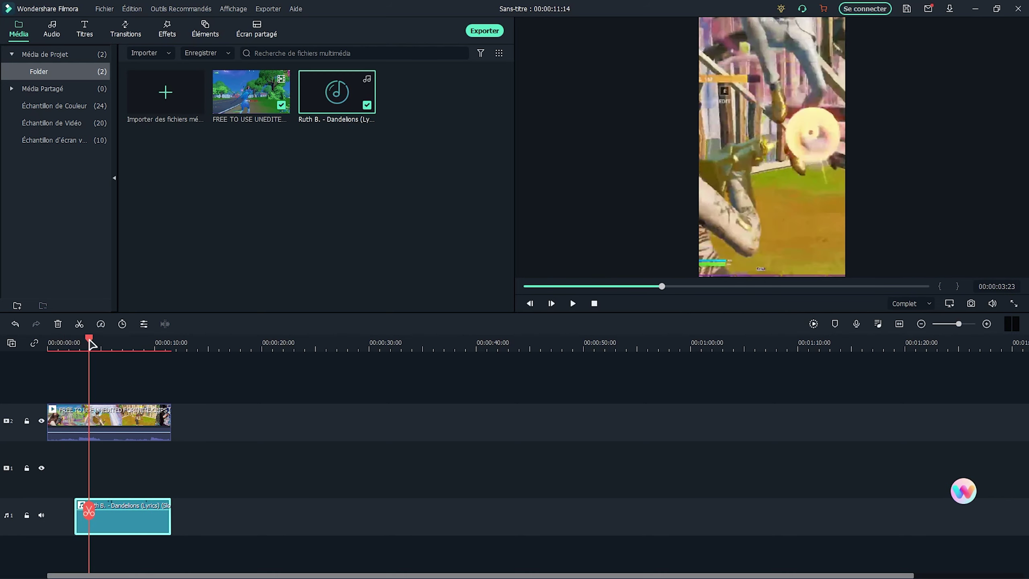
pyautogui.moveTo(107, 527); pyautogui.dragTo(47, 526)
# Align the song's end with the end of the Fortnite clip at 00:00:11:14
pyautogui.moveTo(61, 344); pyautogui.dragTo(97, 347)
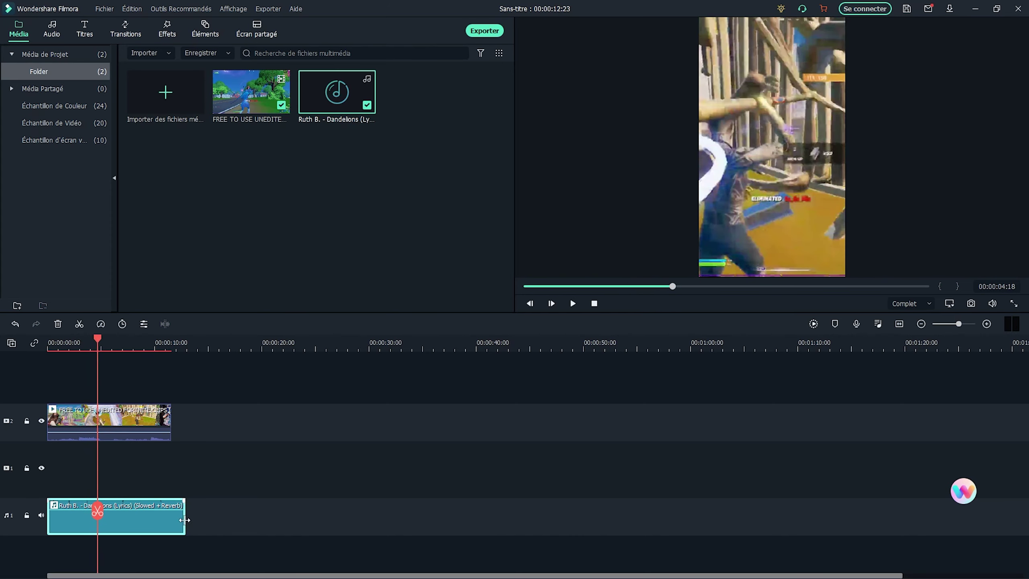
pyautogui.moveTo(185, 520); pyautogui.dragTo(170, 520)
pyautogui.click(171, 343)
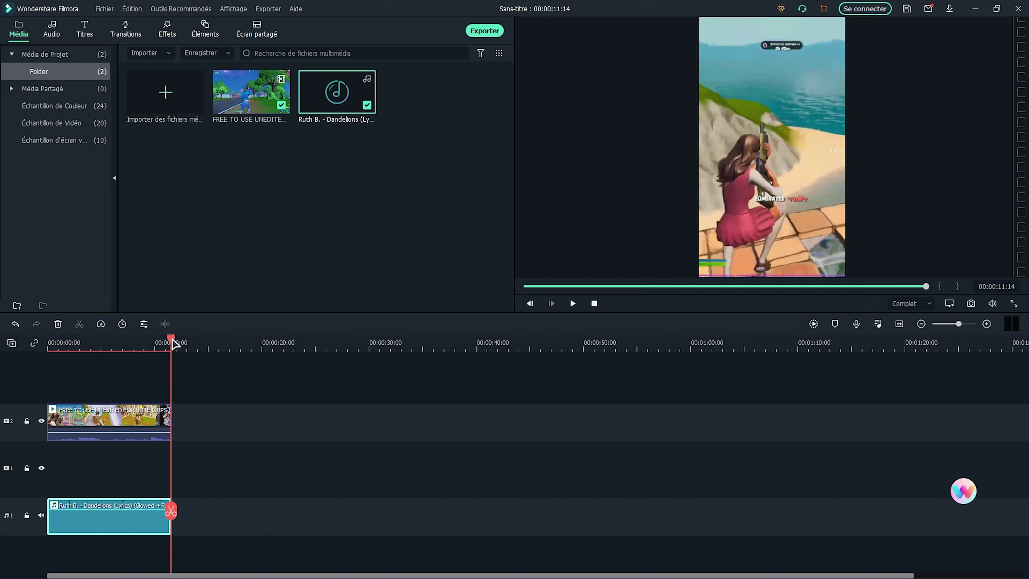
pyautogui.moveTo(173, 343); pyautogui.dragTo(157, 342)
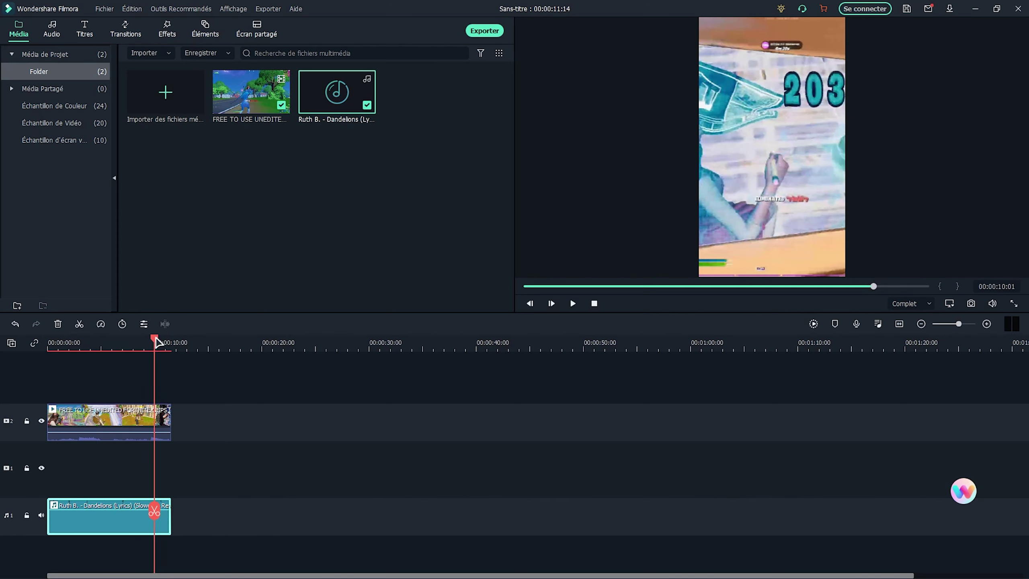
# Add Transition06 at the start of the Fortnite clip and shorten it to end at about 00:00:00:11
pyautogui.click(164, 422)
pyautogui.click(77, 411)
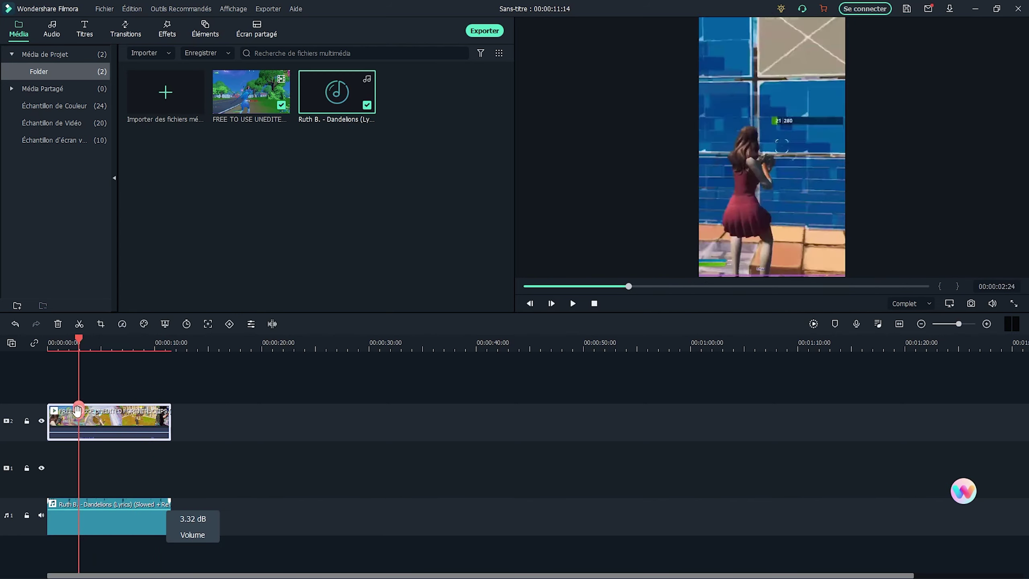
pyautogui.moveTo(77, 411); pyautogui.dragTo(59, 417)
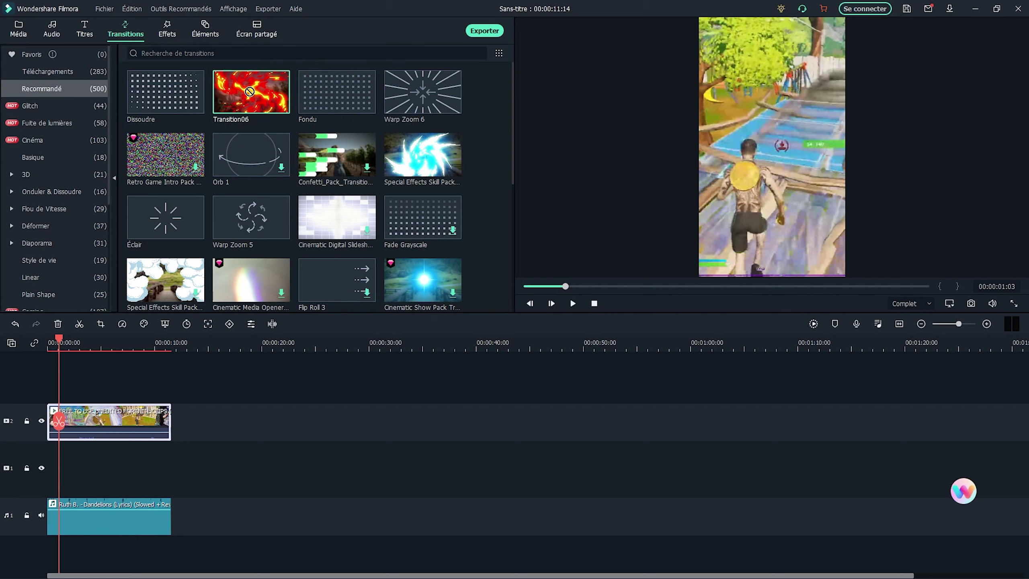
pyautogui.moveTo(230, 146); pyautogui.dragTo(59, 440)
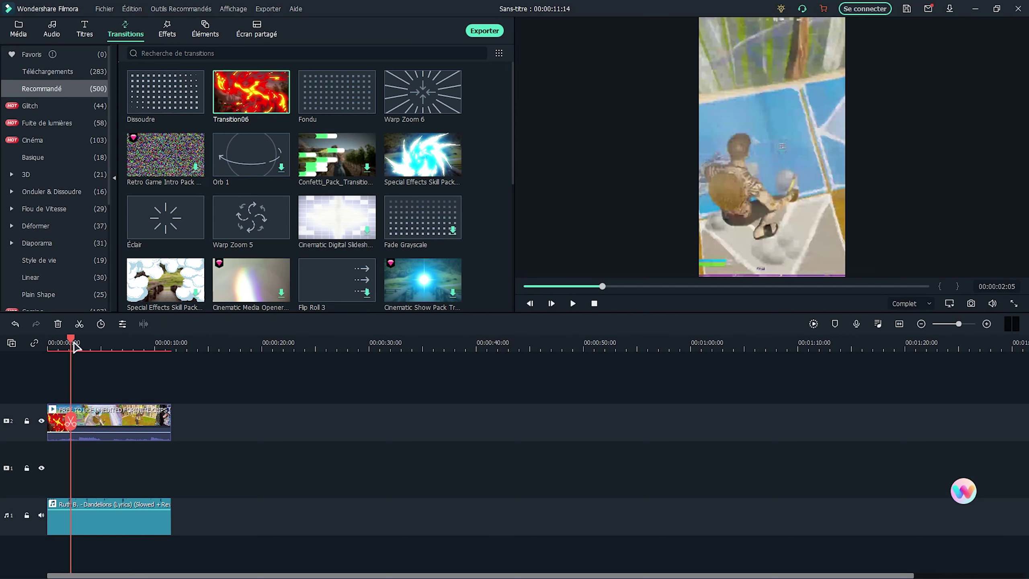
pyautogui.click(52, 344)
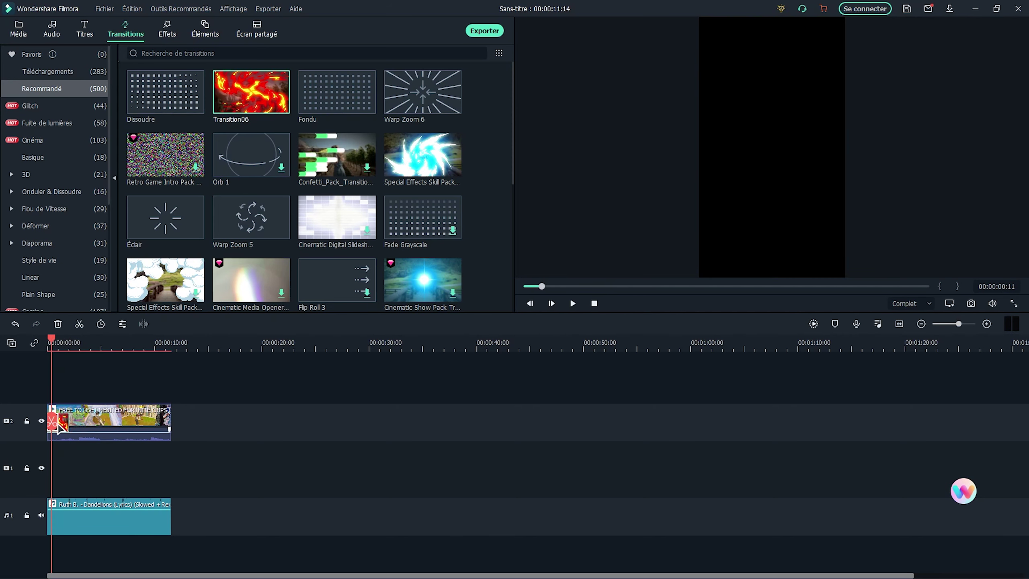
# Split the Fortnite clip at 00:00:03:03 and place the Éclair transition on the cut
pyautogui.click(80, 343)
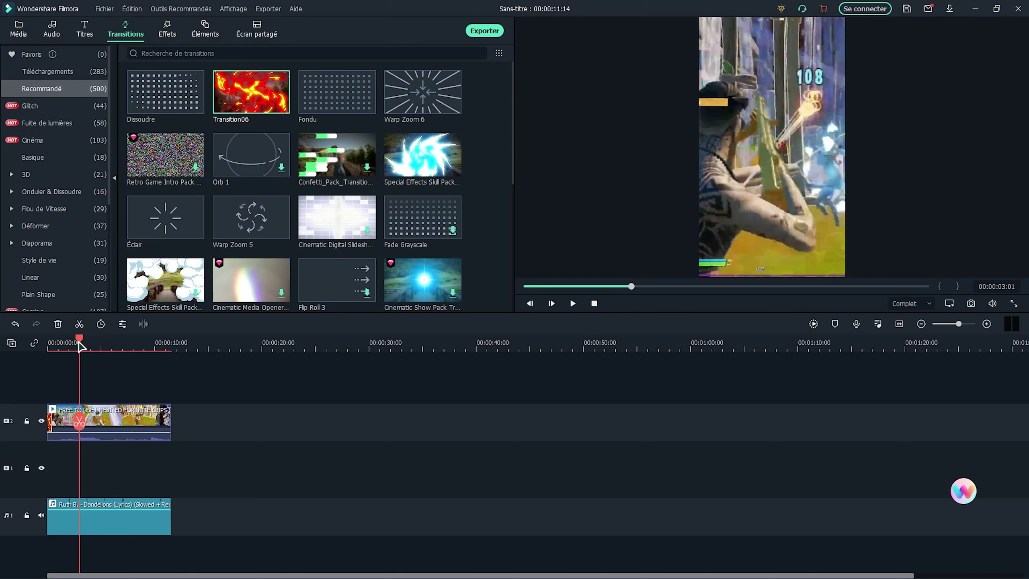
pyautogui.click(78, 344)
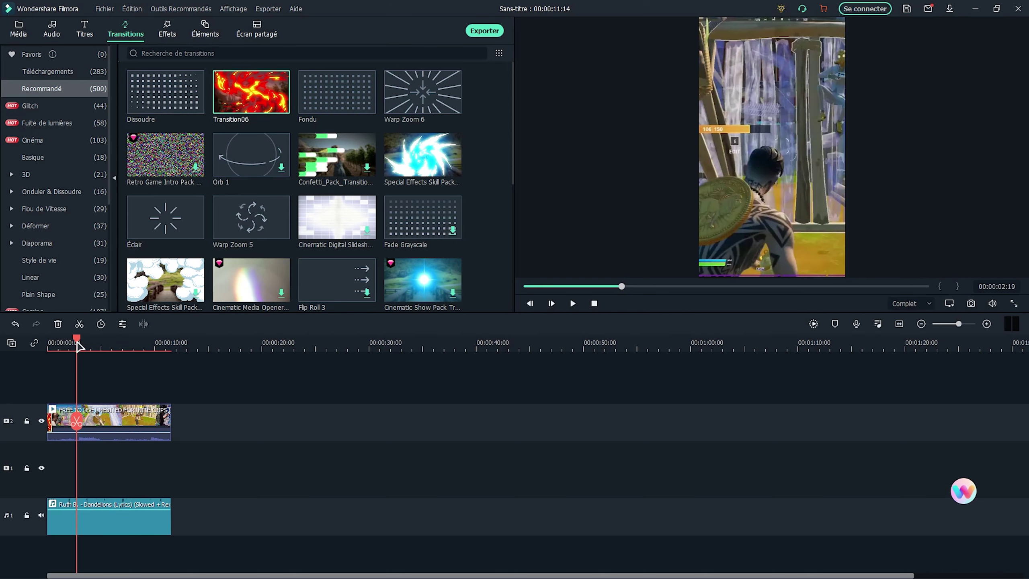
pyautogui.click(81, 422)
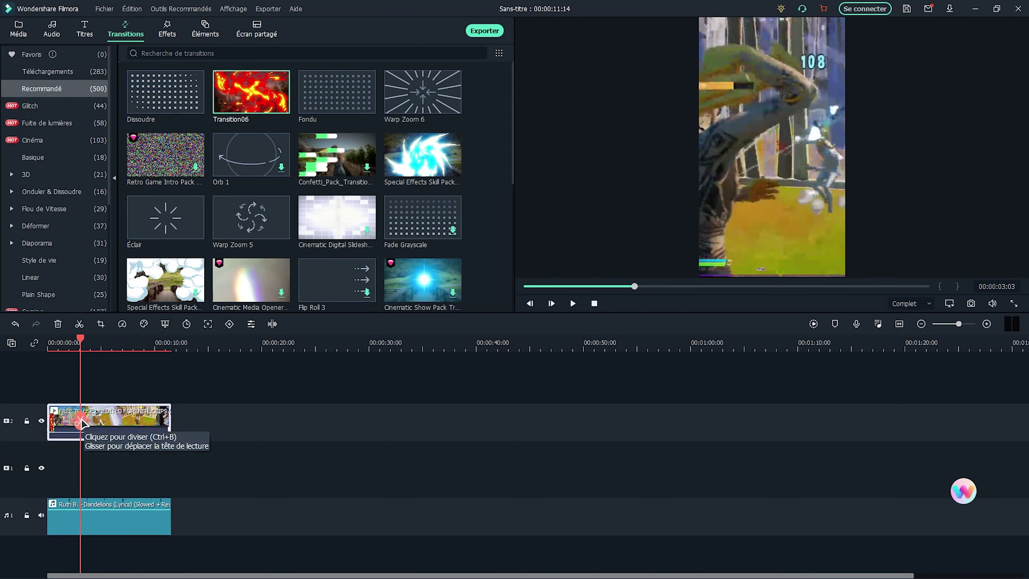
pyautogui.click(80, 422)
pyautogui.moveTo(170, 228); pyautogui.dragTo(80, 430)
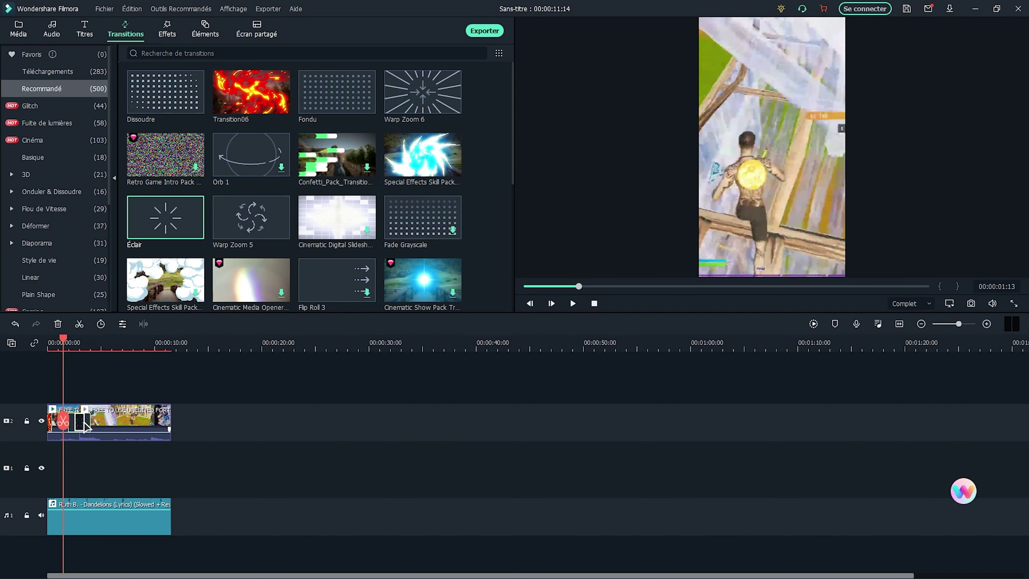
# Try splitting the clips at 00:00:05:21 with a Warp Zoom 5 transition on the video cut, and preview it
pyautogui.click(93, 342)
pyautogui.moveTo(93, 343); pyautogui.dragTo(111, 343)
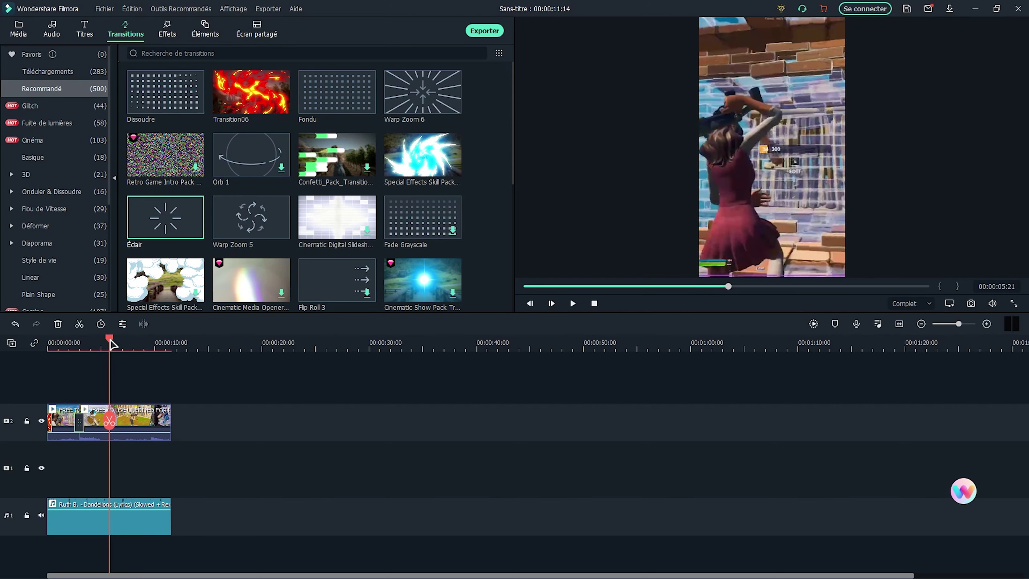
pyautogui.click(110, 421)
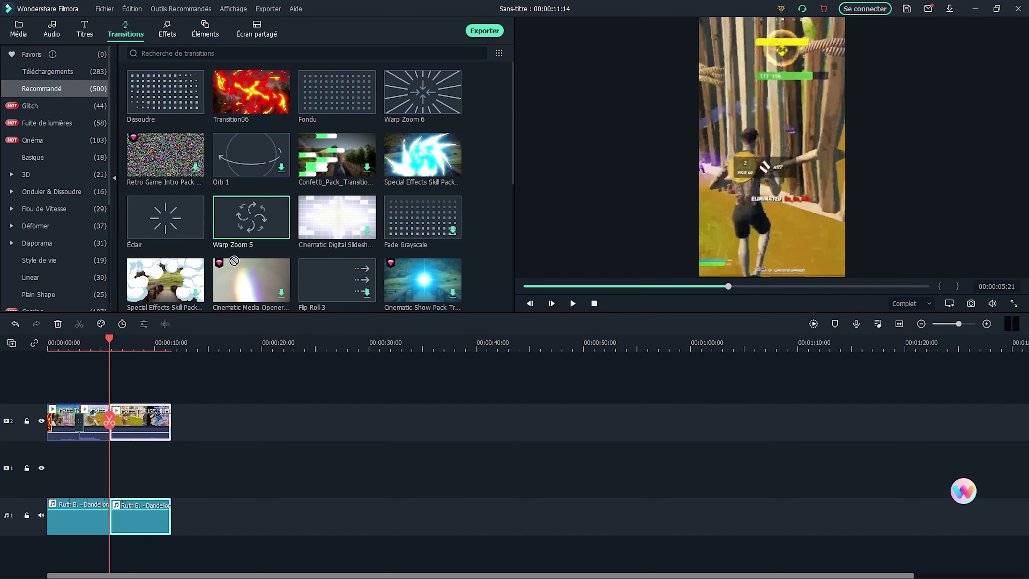
pyautogui.moveTo(234, 260); pyautogui.dragTo(88, 342)
pyautogui.press('space')
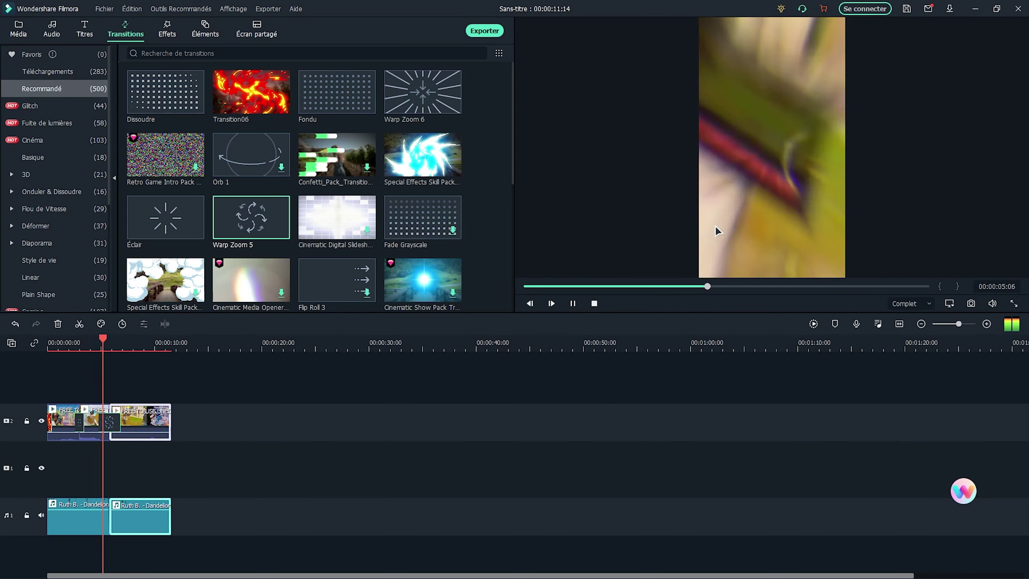
pyautogui.press('space')
# Split the video and the song at 00:00:05:22 and place the Warp Zoom 5 transition on the video cut
pyautogui.scroll(6, 243, 338)
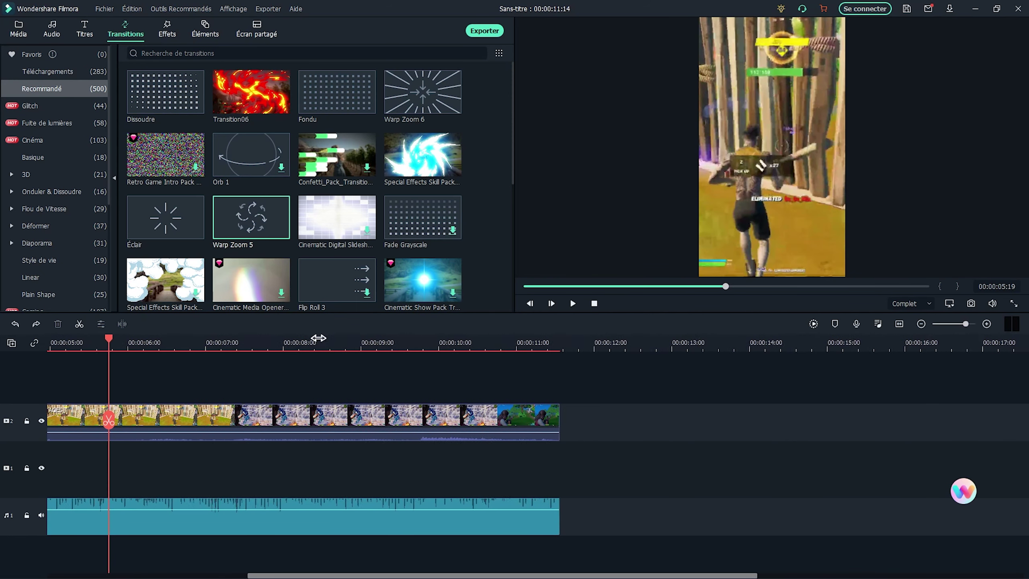
pyautogui.scroll(-2, 384, 337)
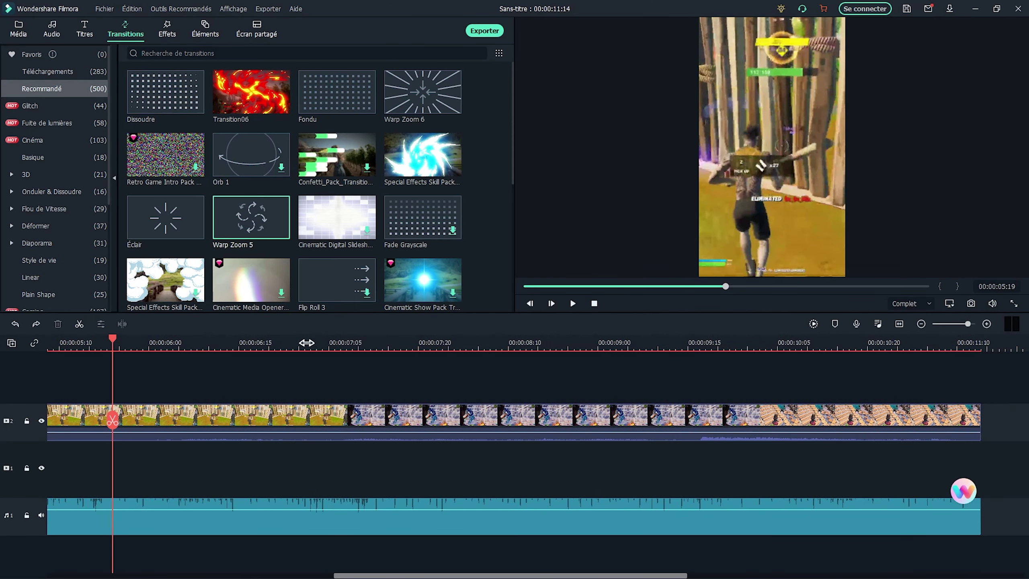
pyautogui.moveTo(307, 342); pyautogui.dragTo(132, 424)
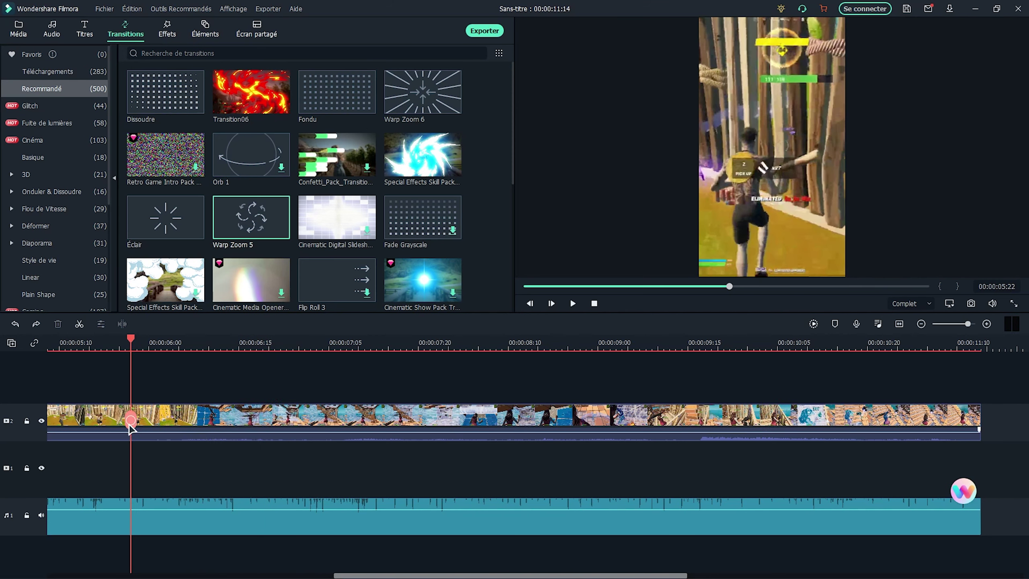
pyautogui.click(130, 425)
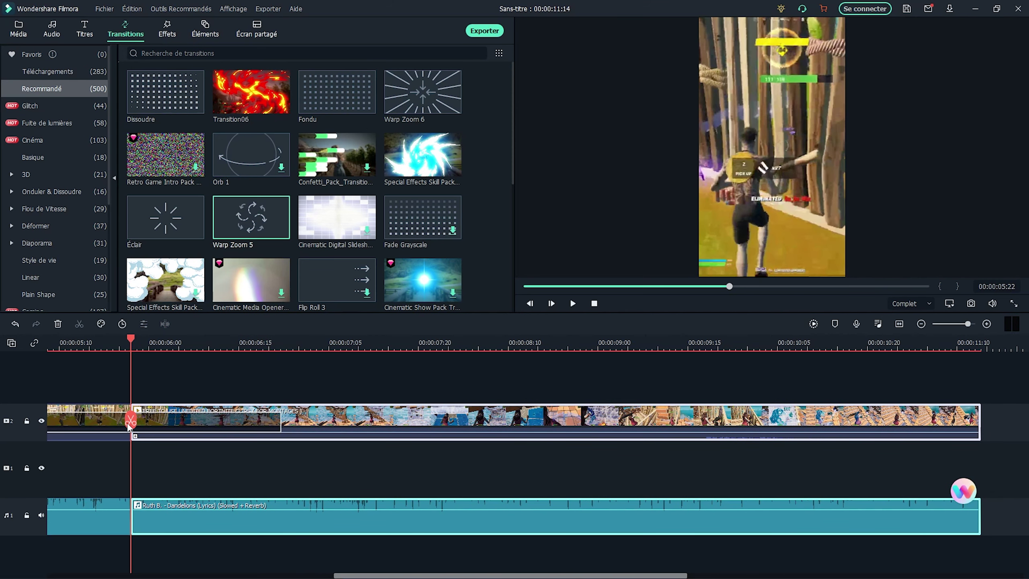
# Shorten the Warp Zoom 5 transition evenly around its cut and check the frames around it
pyautogui.click(268, 416)
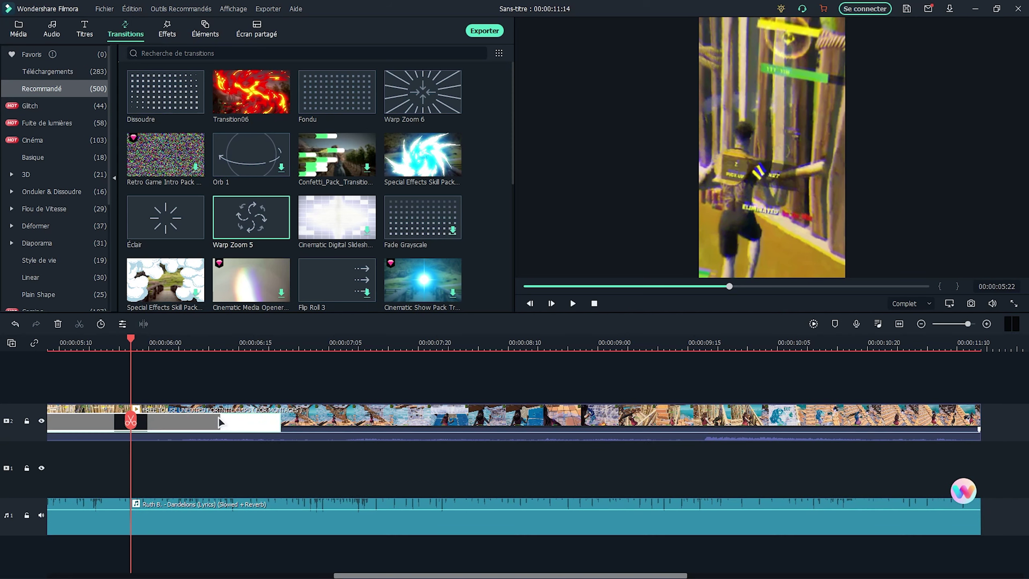
pyautogui.scroll(-5, 79, 350)
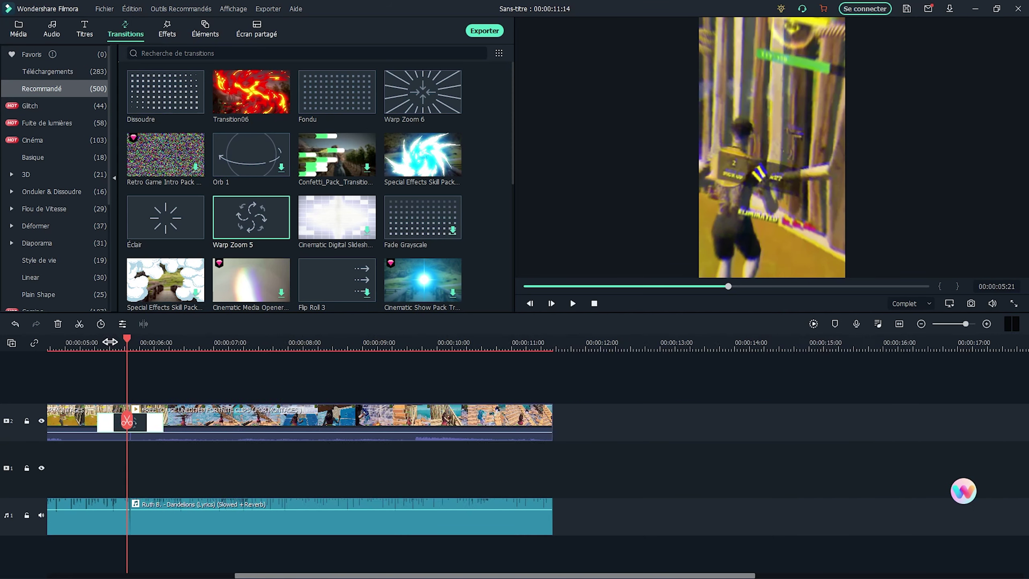
pyautogui.click(80, 350)
pyautogui.click(152, 348)
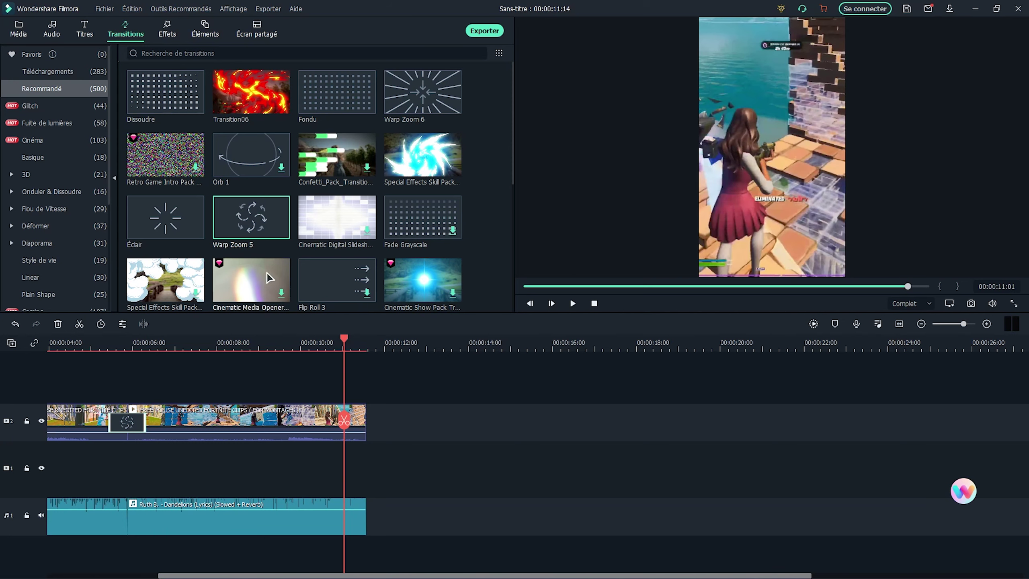
# Add the Fondu transition at the end of the Fortnite clip and shorten it to start at about 00:00:10:13
pyautogui.scroll(-3, 226, 280)
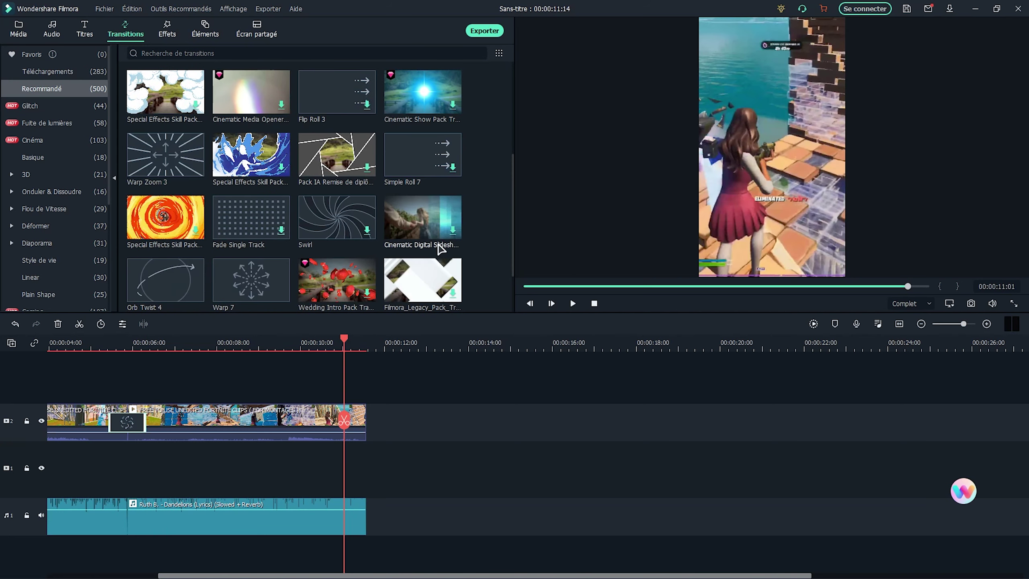
pyautogui.scroll(3, 353, 245)
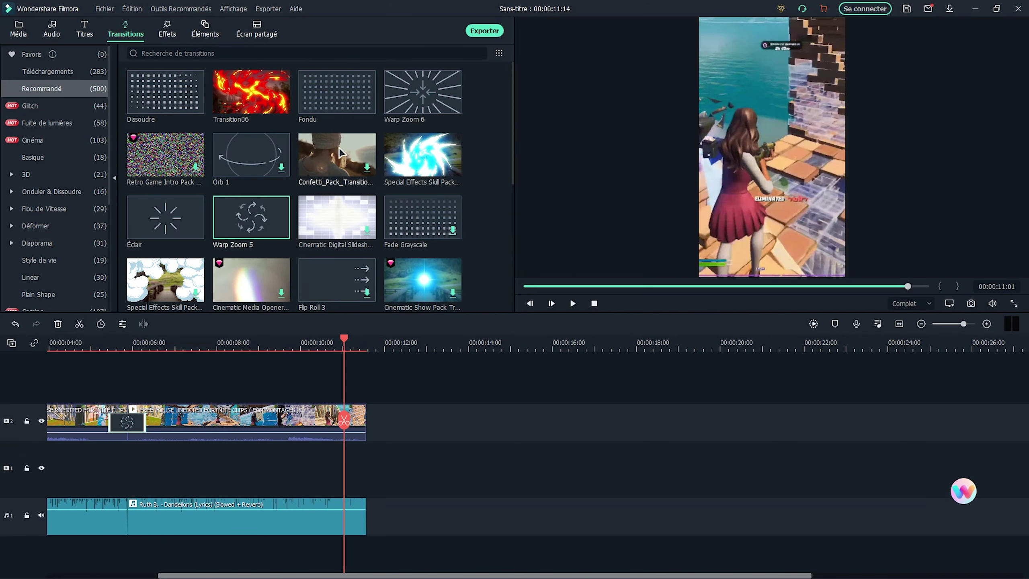
pyautogui.moveTo(337, 91); pyautogui.dragTo(344, 423)
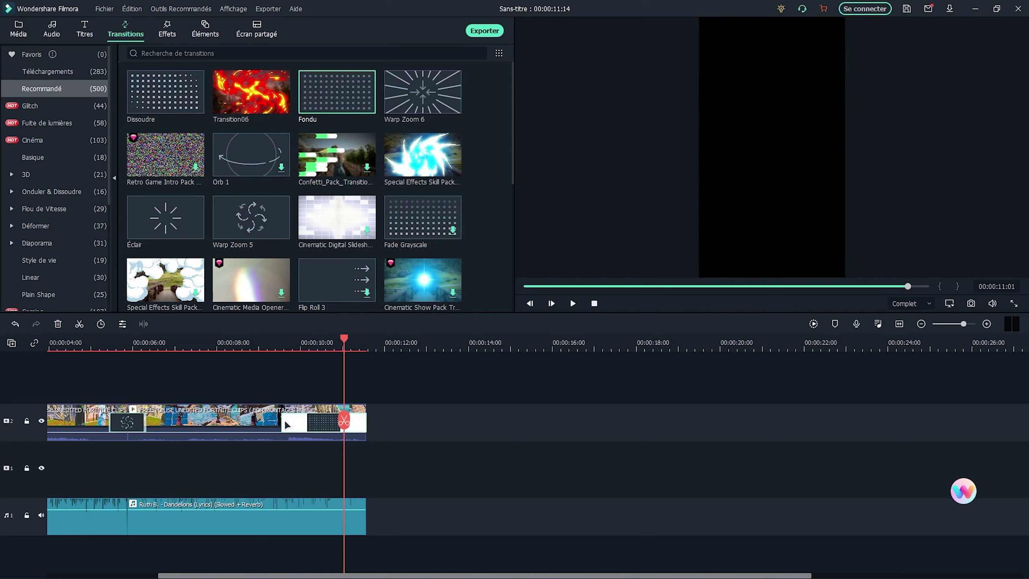
pyautogui.moveTo(283, 422); pyautogui.dragTo(299, 426)
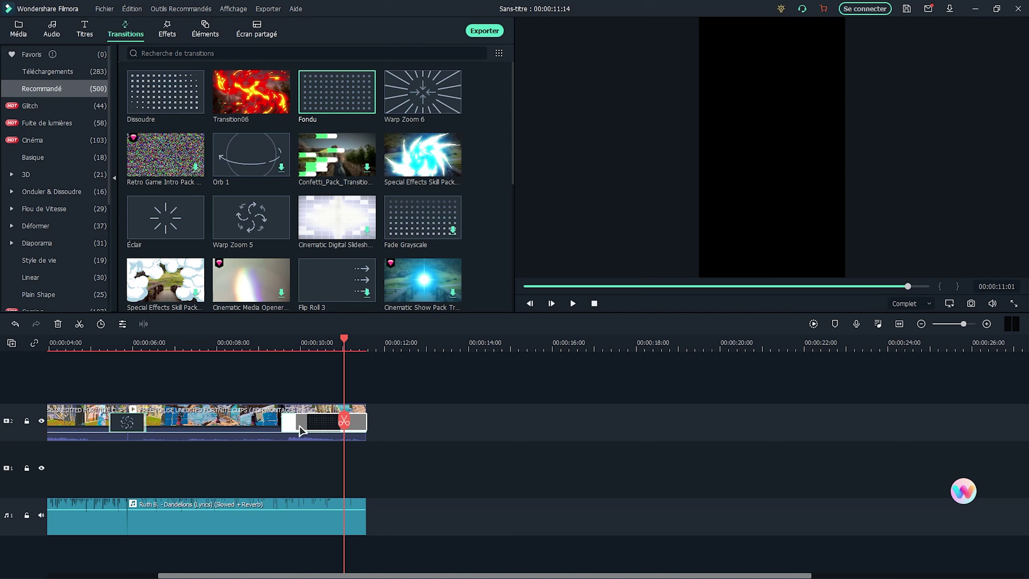
# Split the song at 00:00:10:13 and give its last piece a maximum-length fade-out
pyautogui.click(328, 515)
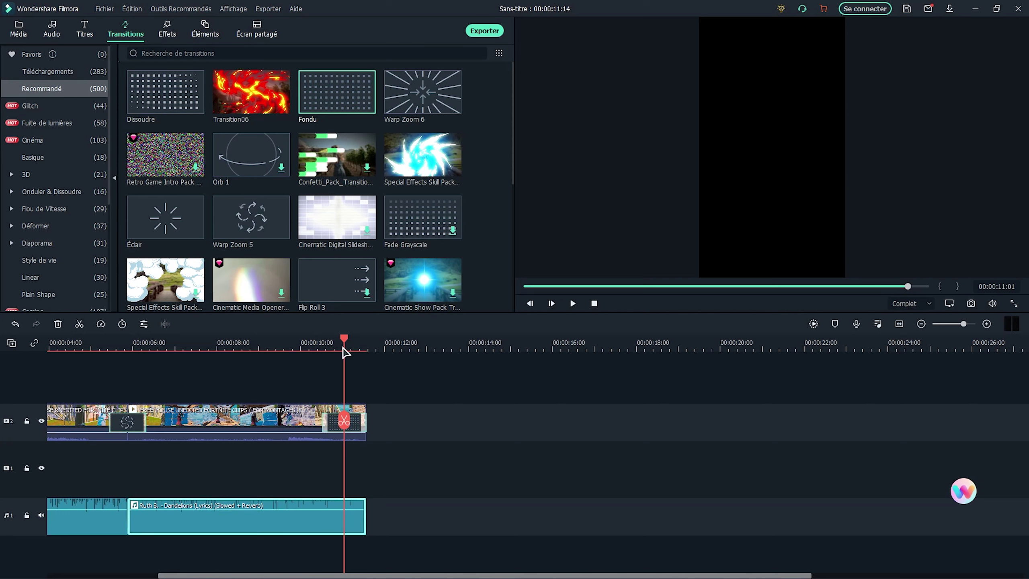
pyautogui.moveTo(345, 353); pyautogui.dragTo(322, 343)
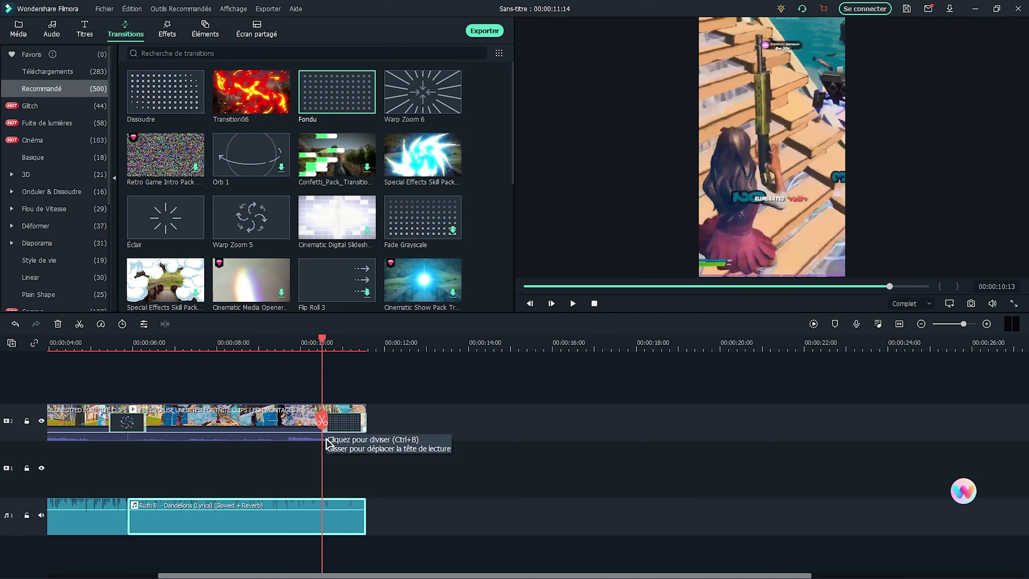
pyautogui.click(321, 422)
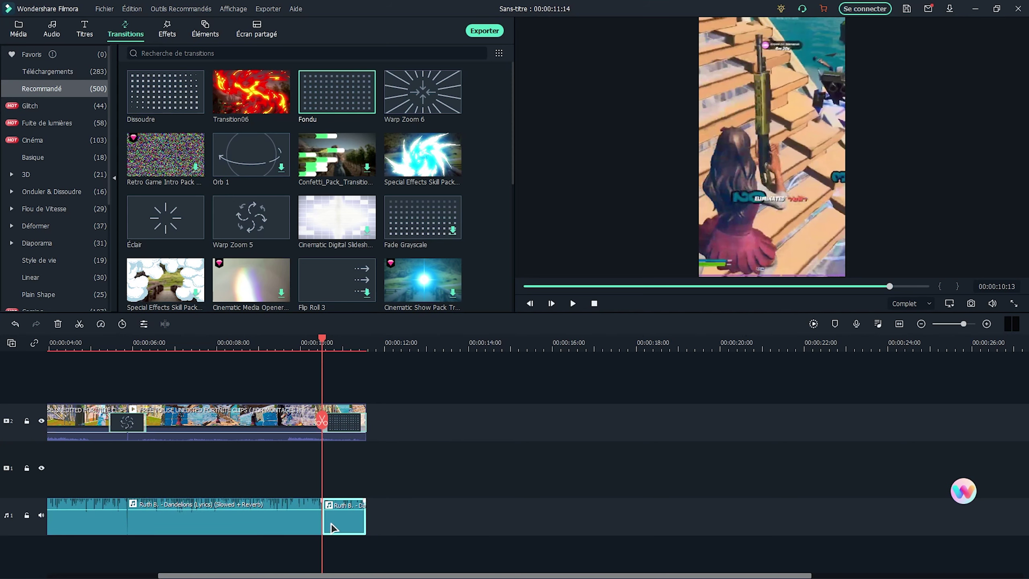
pyautogui.doubleClick(350, 533)
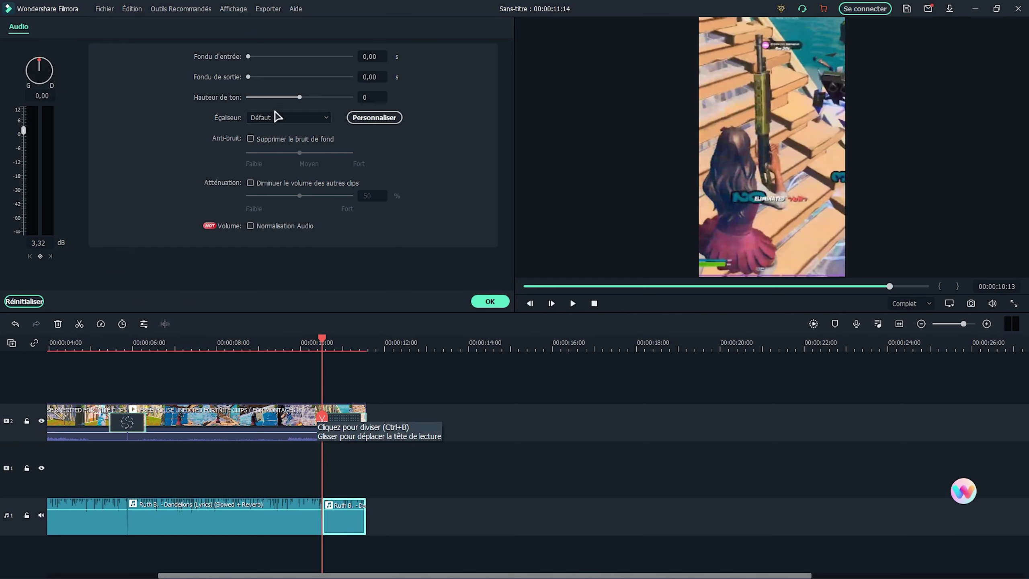
pyautogui.moveTo(249, 77); pyautogui.dragTo(352, 78)
pyautogui.click(490, 301)
# Play back the video's ending with the song's fade-out, and replay the edit from about 00:00:02:06
pyautogui.press('space')
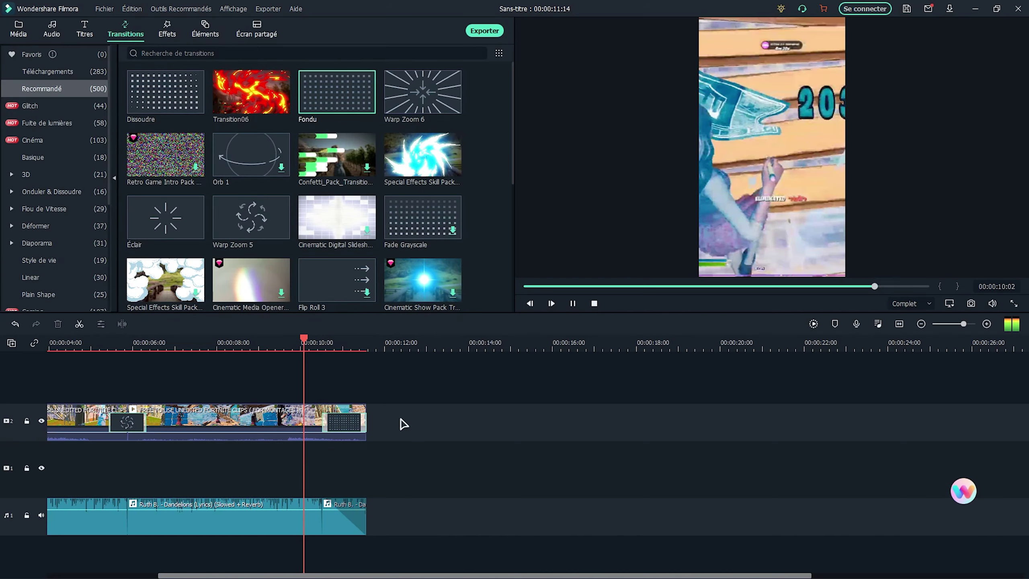
pyautogui.moveTo(61, 343); pyautogui.dragTo(55, 342)
pyautogui.press('space')
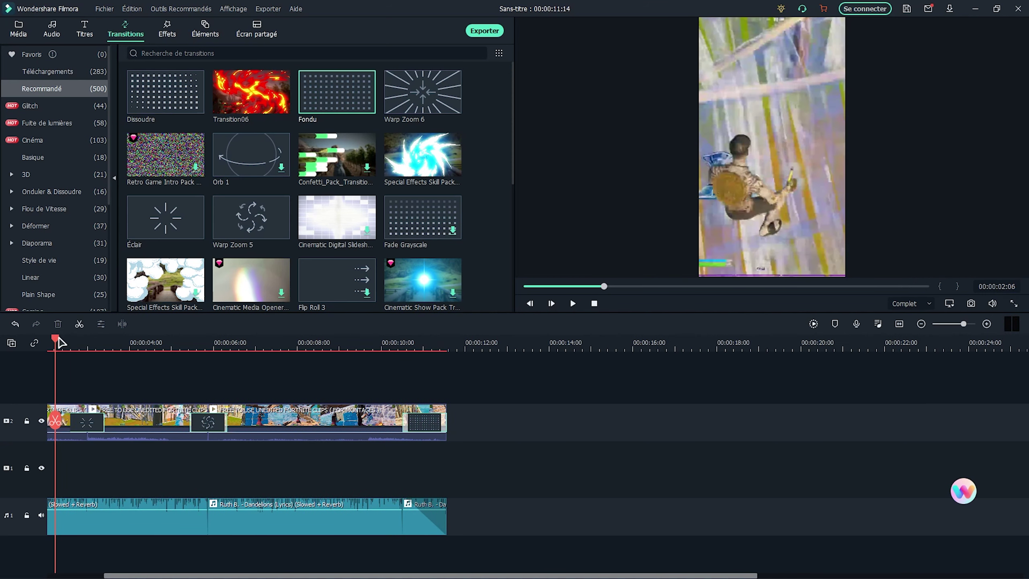
# Play the edit from its beginning and scrub back through it to about 00:00:08:03
pyautogui.press('Home')
pyautogui.press('space')
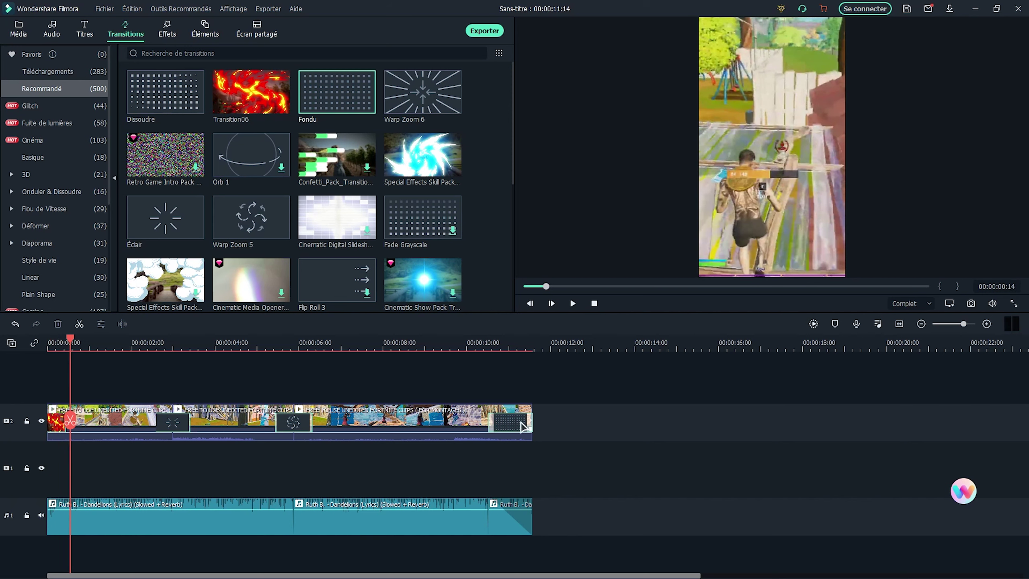
pyautogui.moveTo(510, 346); pyautogui.dragTo(391, 385)
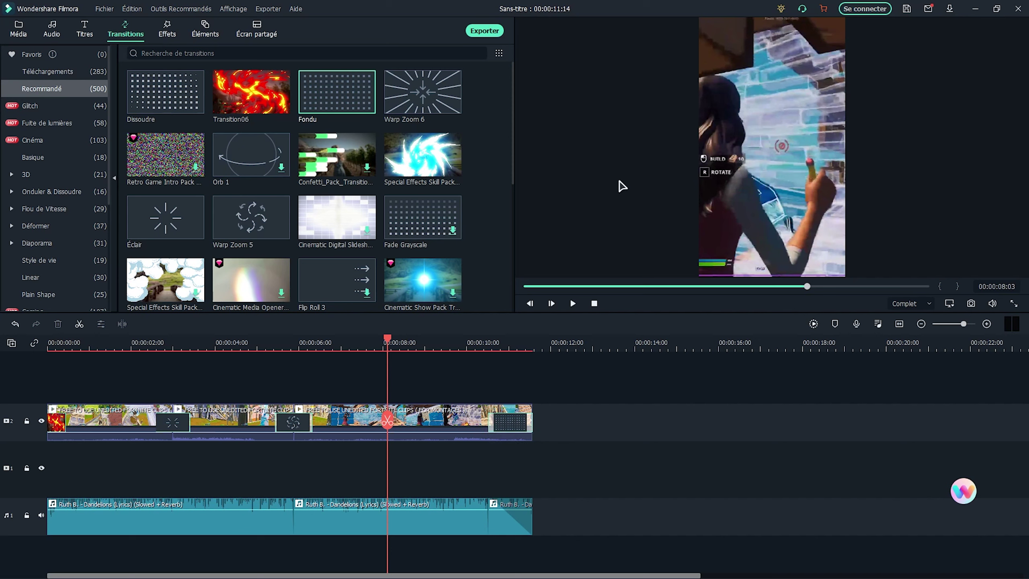
# Prepare a local MP4 export named "Ma vidéo tiktok" with its frame rate set to 60 fps
pyautogui.click(486, 34)
pyautogui.click(508, 174)
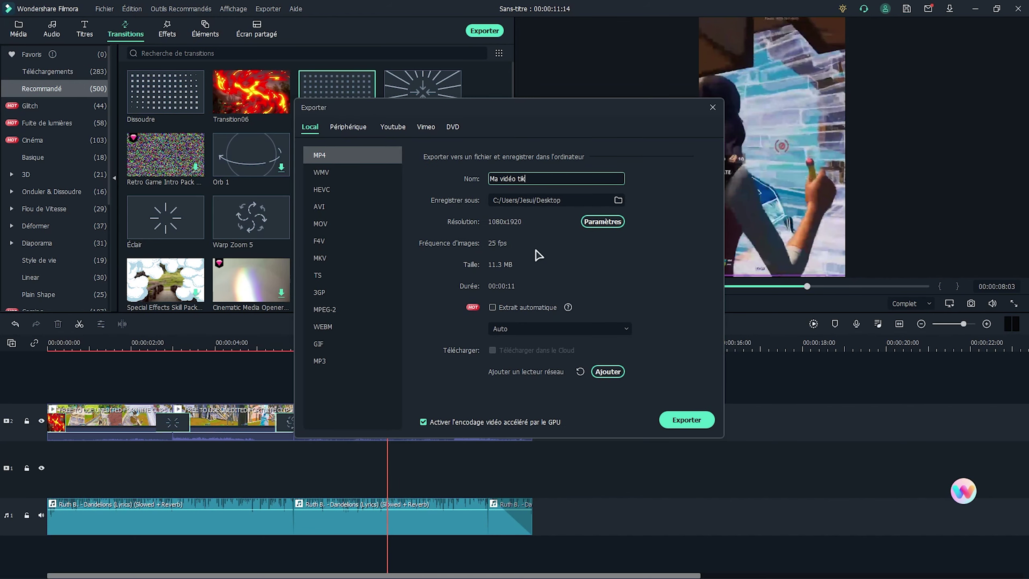
pyautogui.click(602, 221)
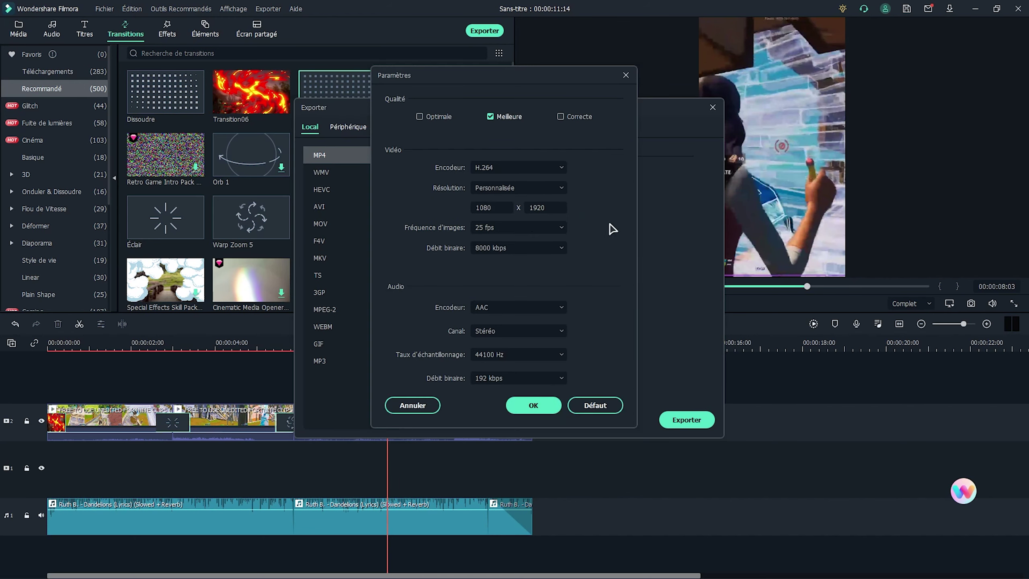
pyautogui.click(520, 232)
pyautogui.click(501, 384)
pyautogui.click(533, 405)
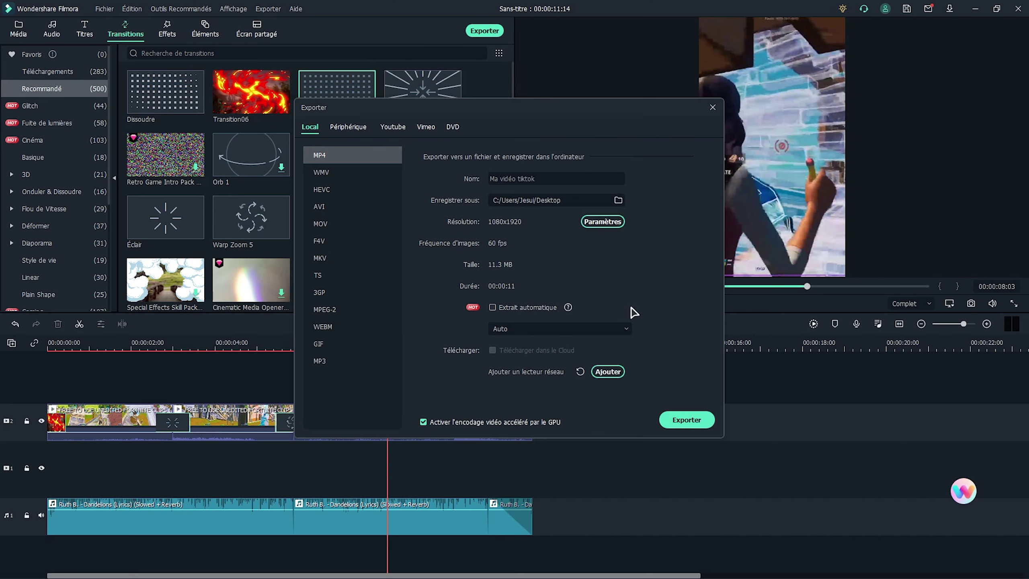
# Choose the Desktop as the save folder and start exporting the video
pyautogui.click(618, 200)
pyautogui.click(682, 368)
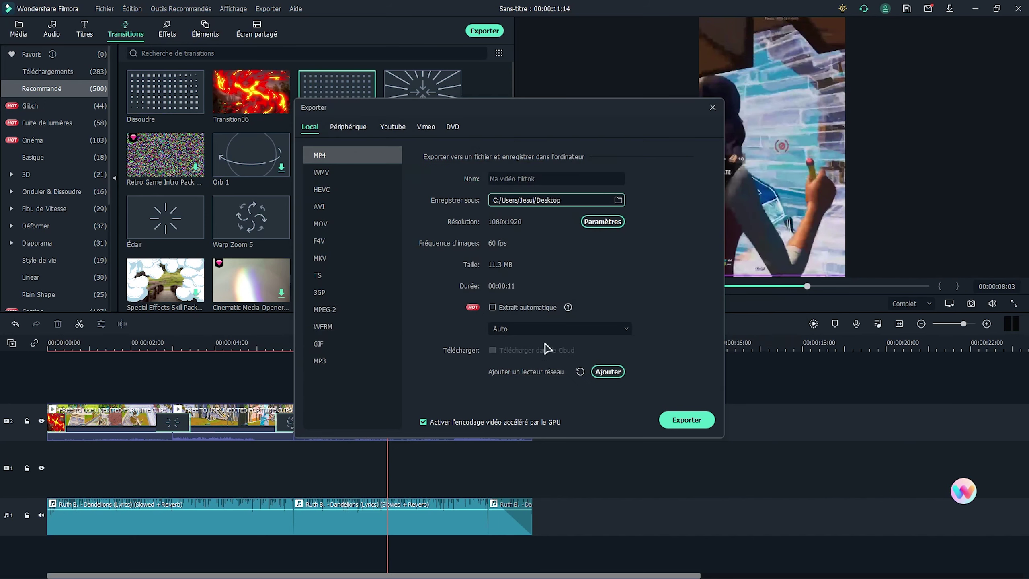
pyautogui.click(685, 422)
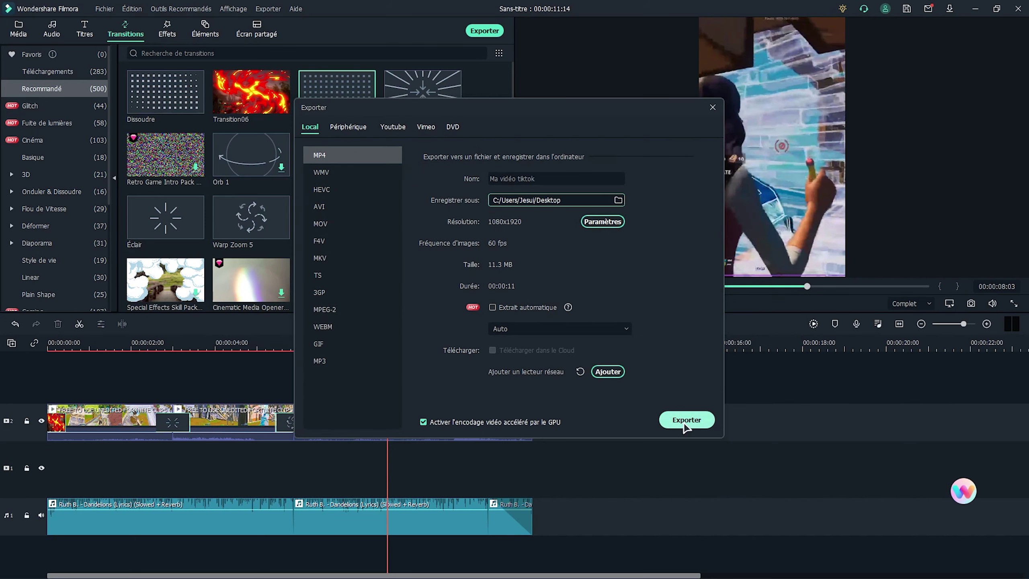